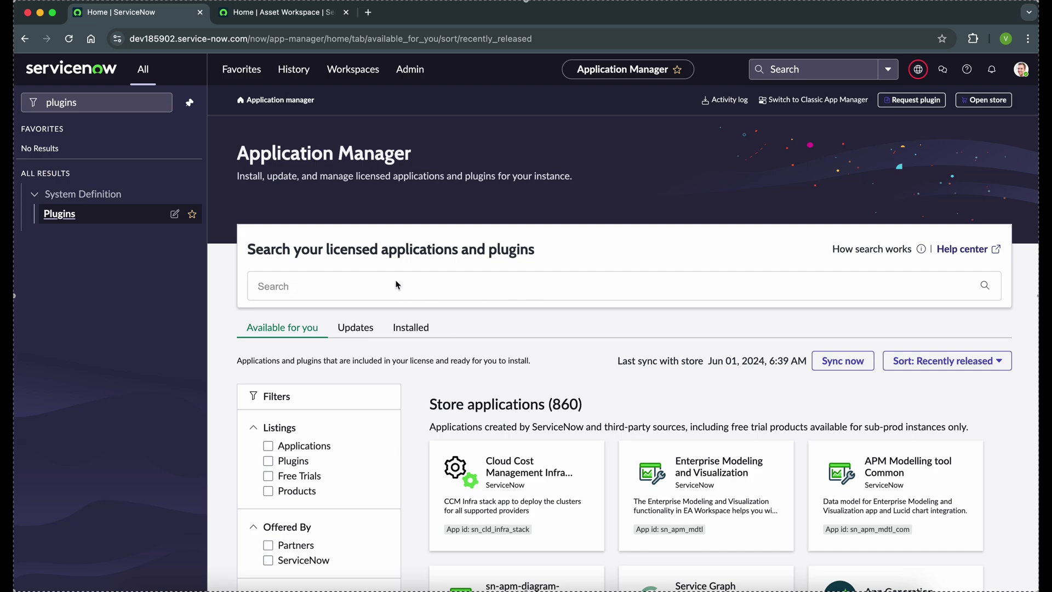
- Search licensed applications and plugins for 'asset management' and scroll through the matches
{"action": "left_click", "coordinate": [340, 295]}
{"action": "left_click", "coordinate": [365, 316]}
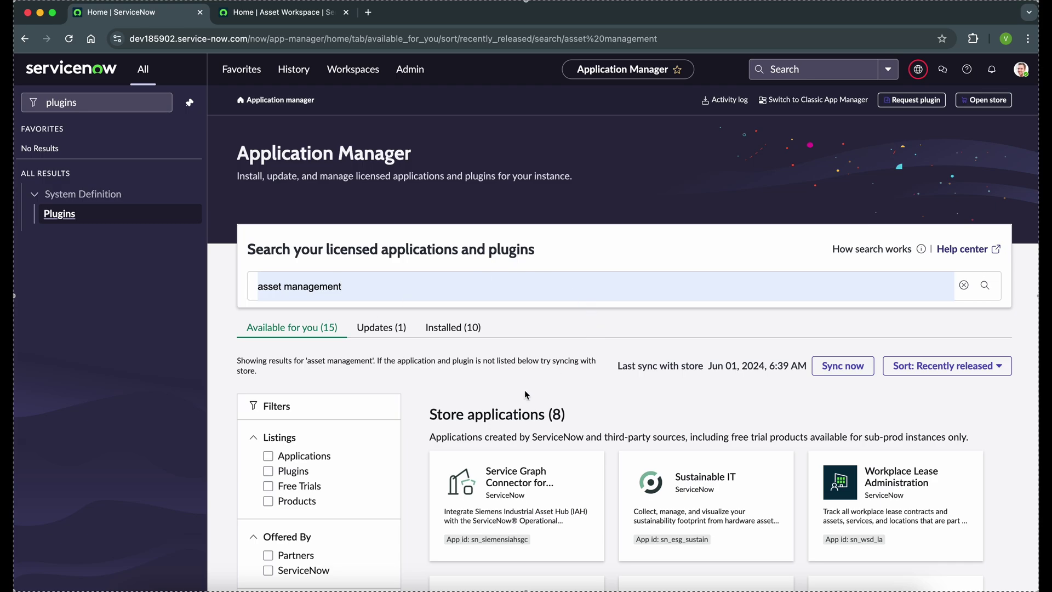
{"action": "scroll", "coordinate": [524, 393], "scroll_direction": "down", "scroll_amount": 3}
{"action": "scroll", "coordinate": [526, 395], "scroll_direction": "down", "scroll_amount": 10}
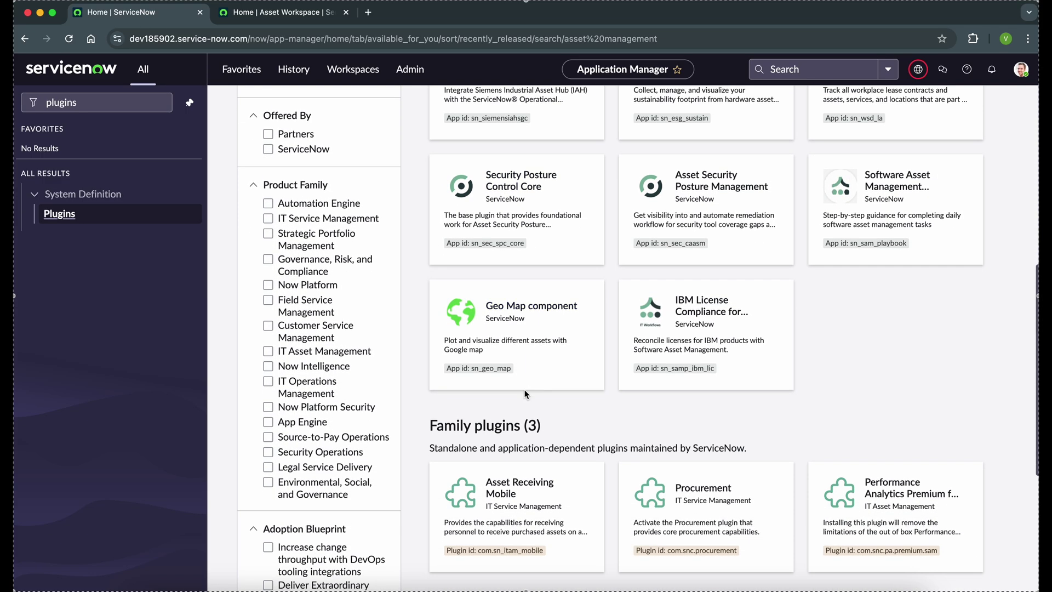
{"action": "scroll", "coordinate": [526, 394], "scroll_direction": "down", "scroll_amount": 8}
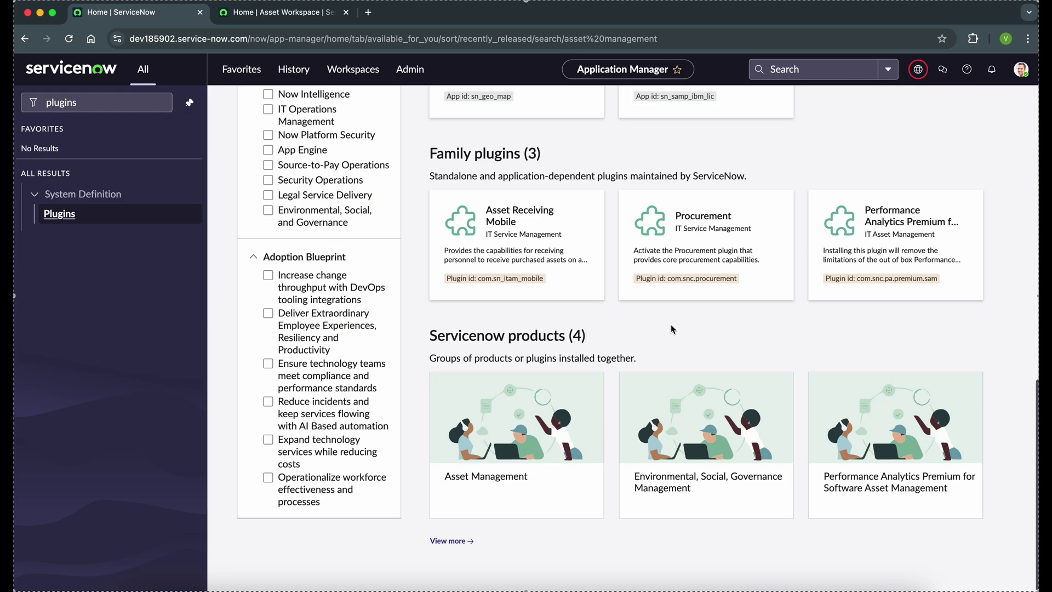
- Open the Asset Management product card and review its 11 up-to-date included plugins
{"action": "left_click", "coordinate": [482, 379]}
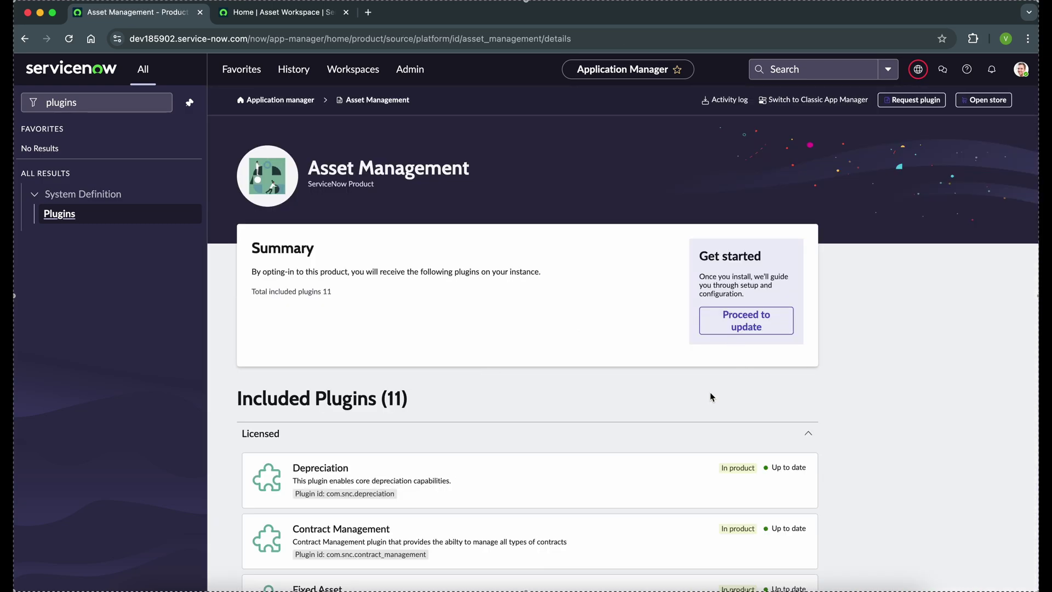
{"action": "scroll", "coordinate": [710, 397], "scroll_direction": "down", "scroll_amount": 8}
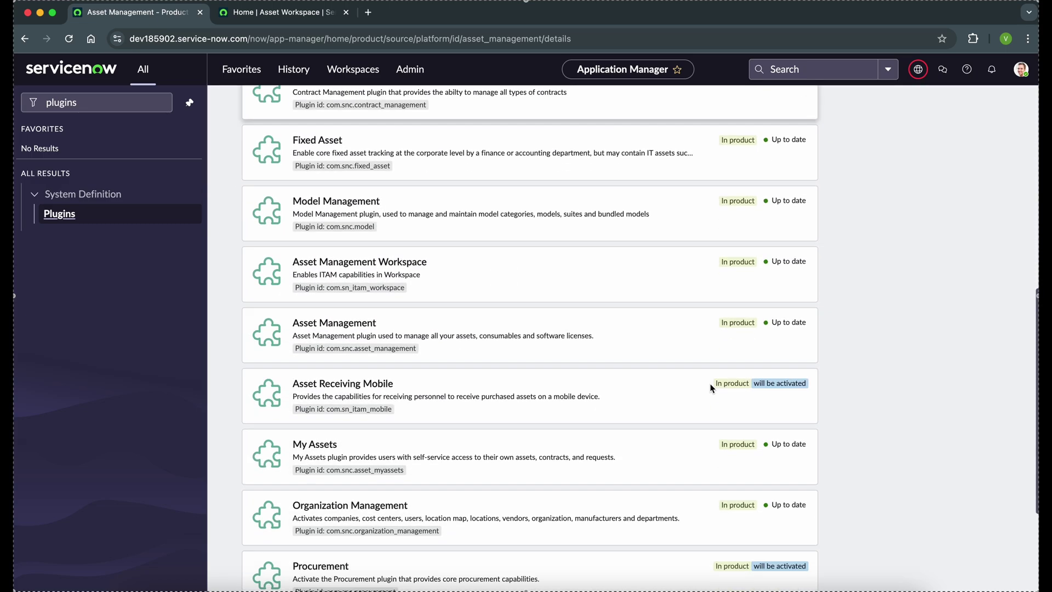
{"action": "scroll", "coordinate": [711, 388], "scroll_direction": "down", "scroll_amount": 3}
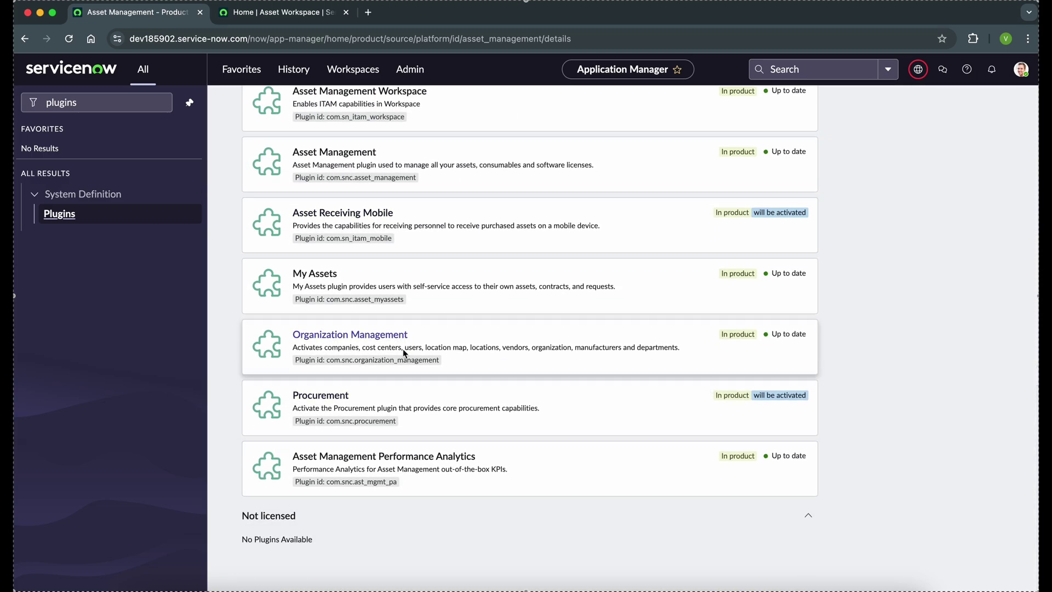
{"action": "scroll", "coordinate": [569, 322], "scroll_direction": "up", "scroll_amount": 2}
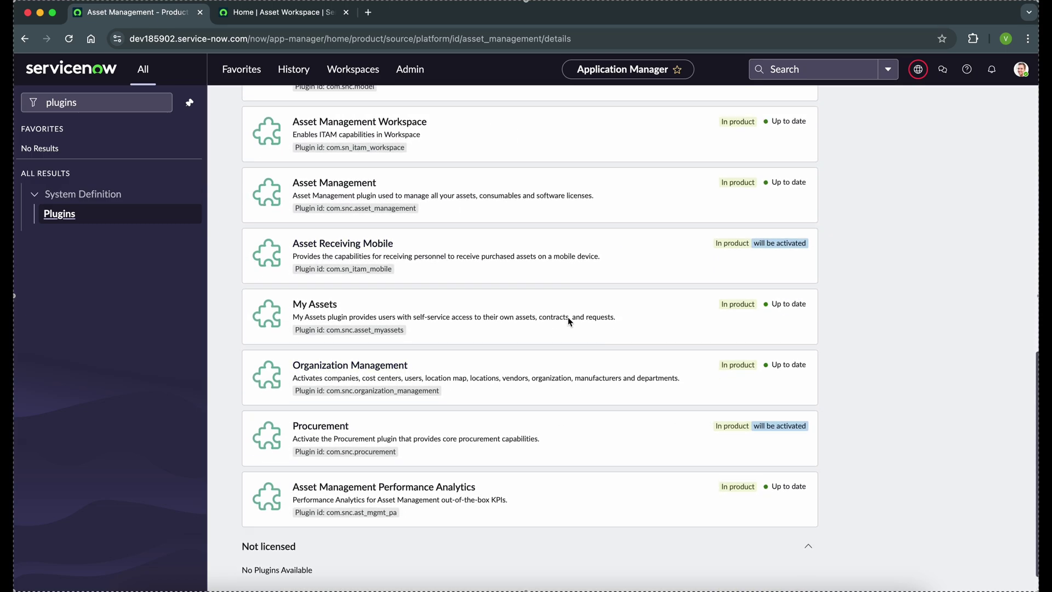
{"action": "scroll", "coordinate": [569, 322], "scroll_direction": "up", "scroll_amount": 5}
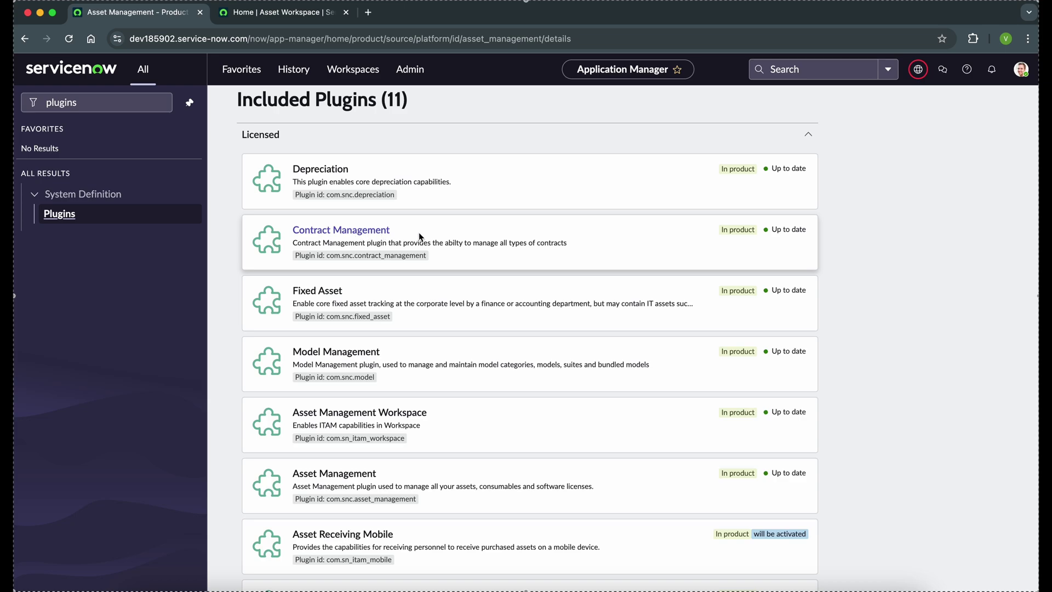
{"action": "scroll", "coordinate": [421, 236], "scroll_direction": "up", "scroll_amount": 5}
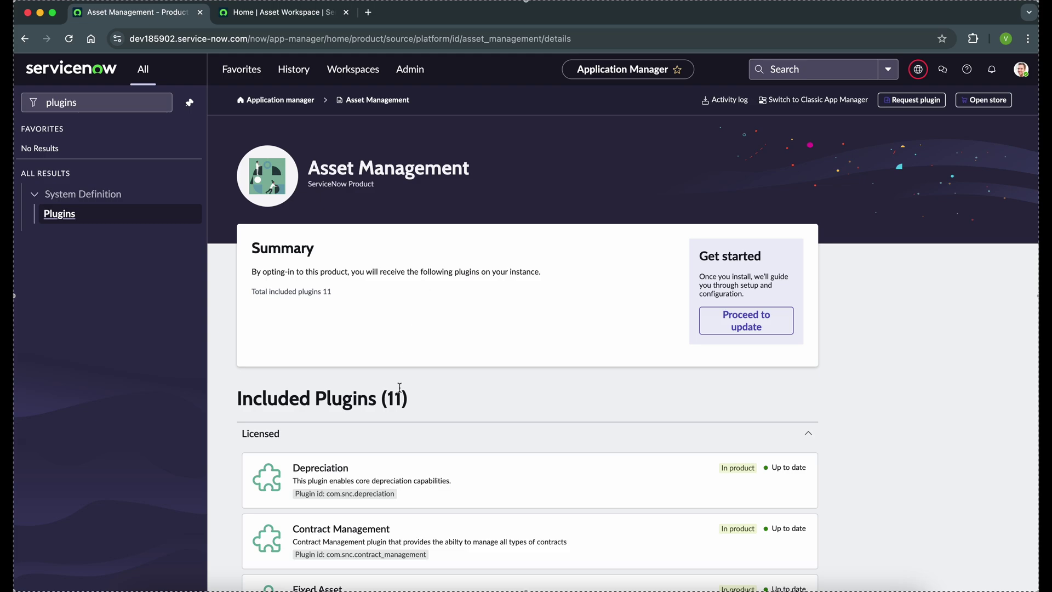
{"action": "scroll", "coordinate": [400, 387], "scroll_direction": "down", "scroll_amount": 1}
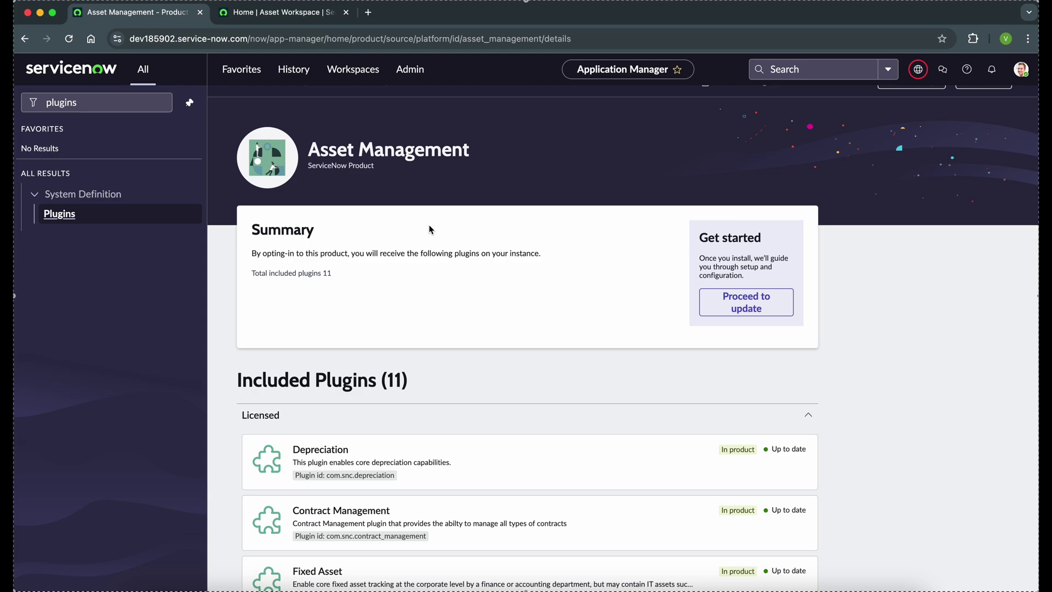
{"action": "scroll", "coordinate": [634, 272], "scroll_direction": "down", "scroll_amount": 2}
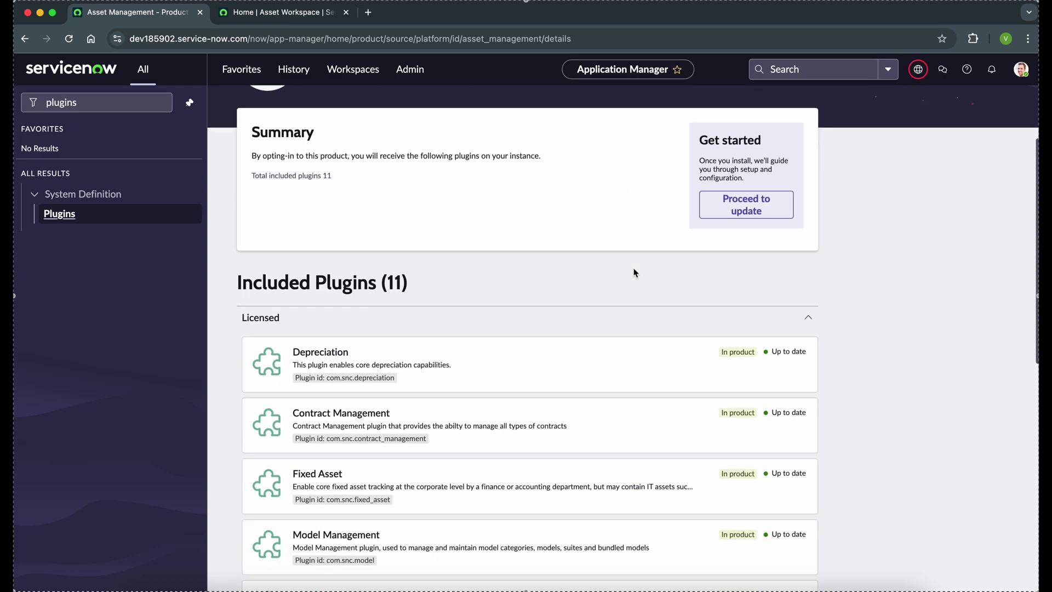
{"action": "scroll", "coordinate": [634, 272], "scroll_direction": "up", "scroll_amount": 3}
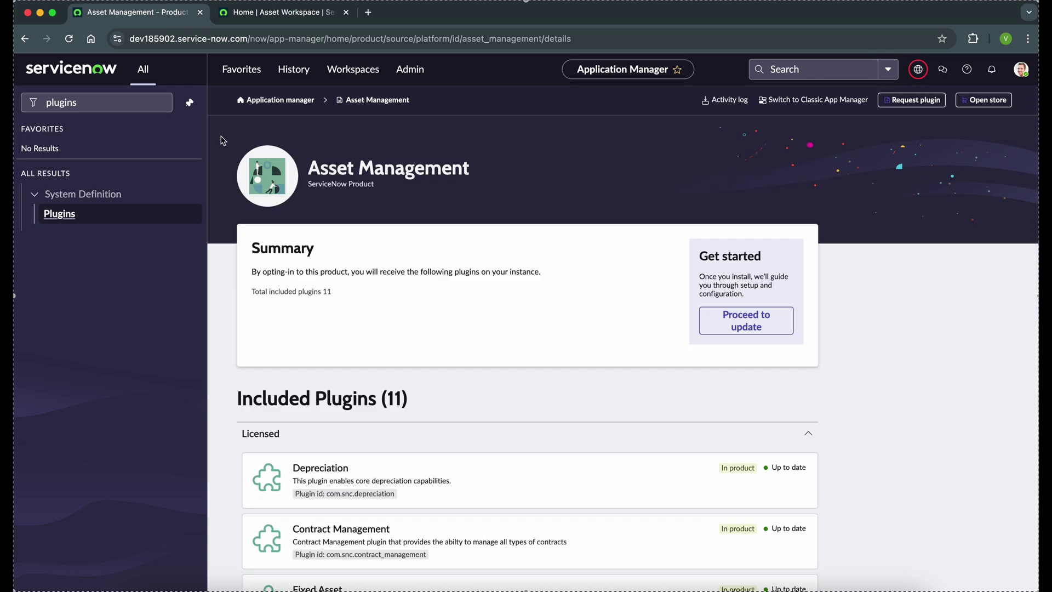
- Replace the 'plugins' navigator filter with 'contract' and browse the listed Contract modules
{"action": "left_click", "coordinate": [84, 107]}
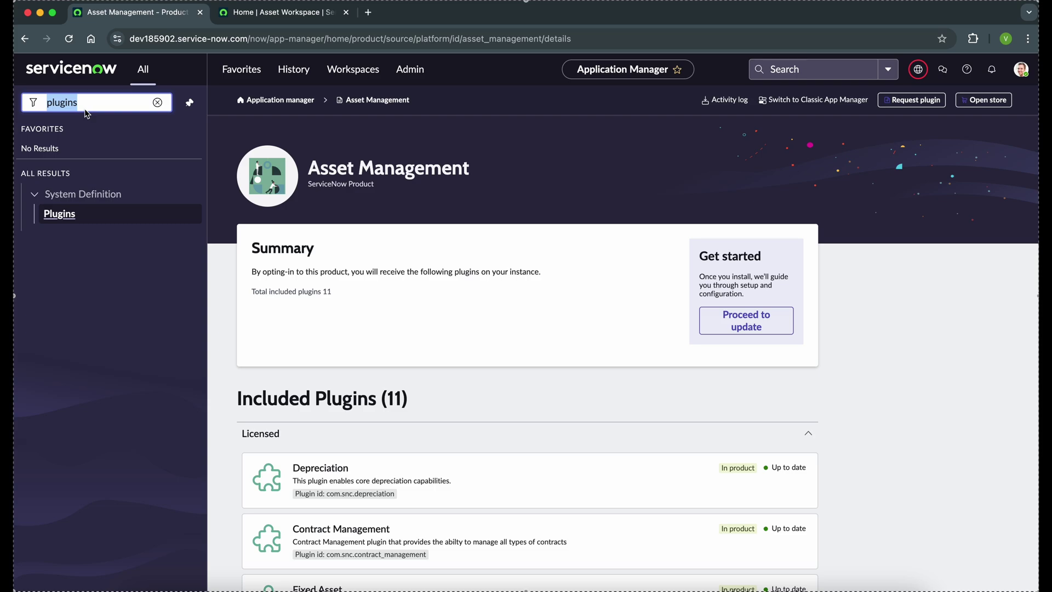
{"action": "key", "text": "BackSpace"}
{"action": "type", "text": "contract"}
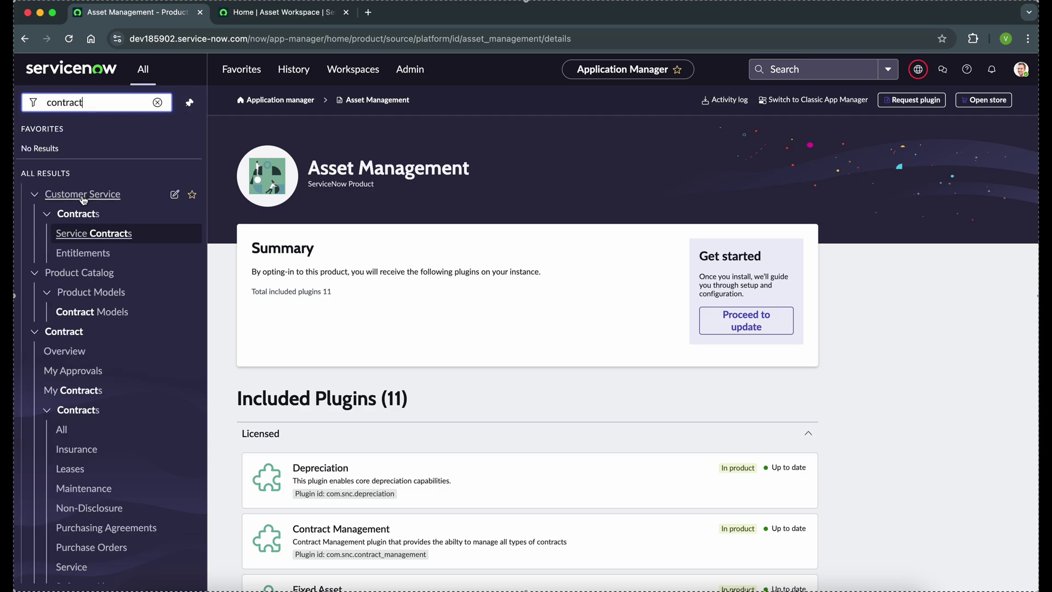
{"action": "scroll", "coordinate": [115, 422], "scroll_direction": "down", "scroll_amount": 2}
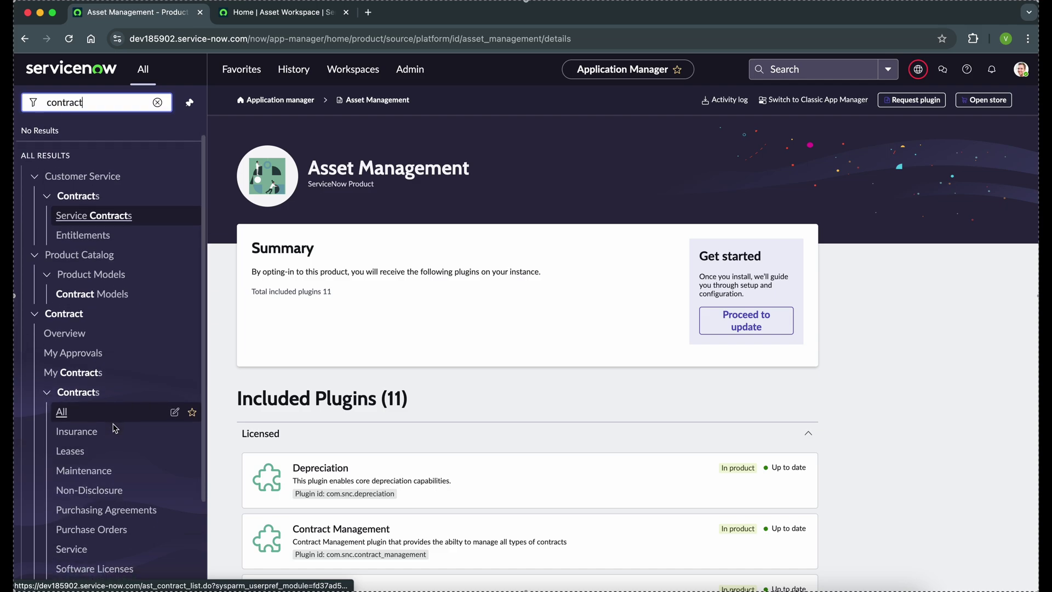
{"action": "scroll", "coordinate": [115, 428], "scroll_direction": "down", "scroll_amount": 1}
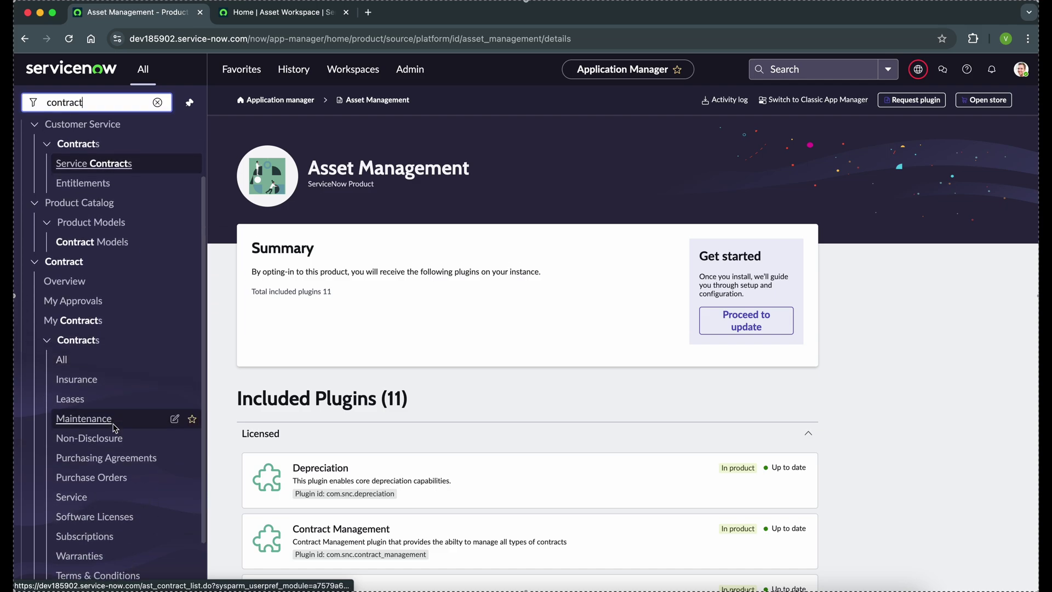
{"action": "scroll", "coordinate": [112, 427], "scroll_direction": "down", "scroll_amount": 1}
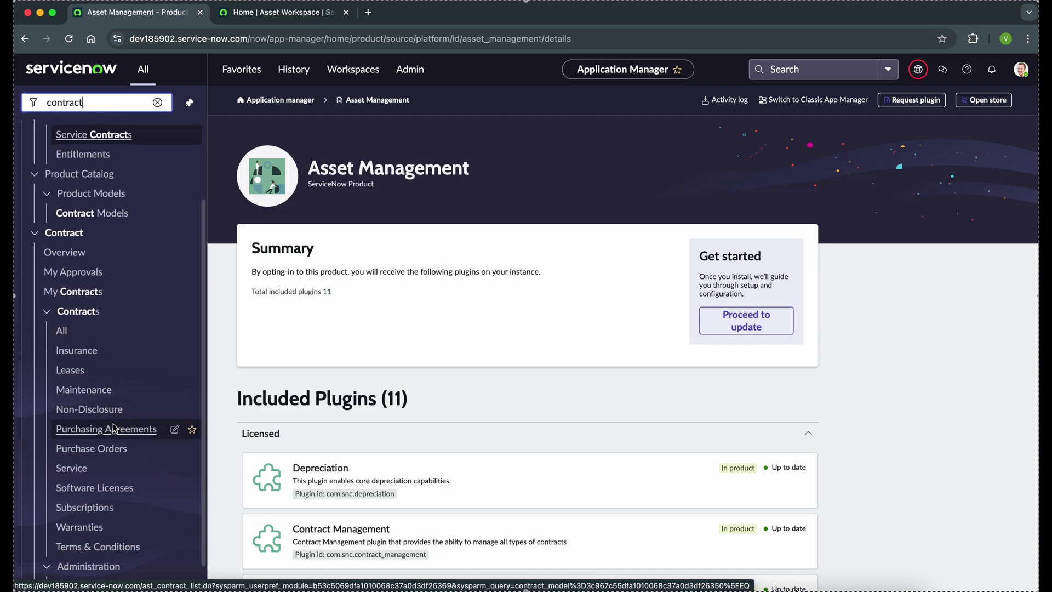
{"action": "scroll", "coordinate": [90, 367], "scroll_direction": "down", "scroll_amount": 1}
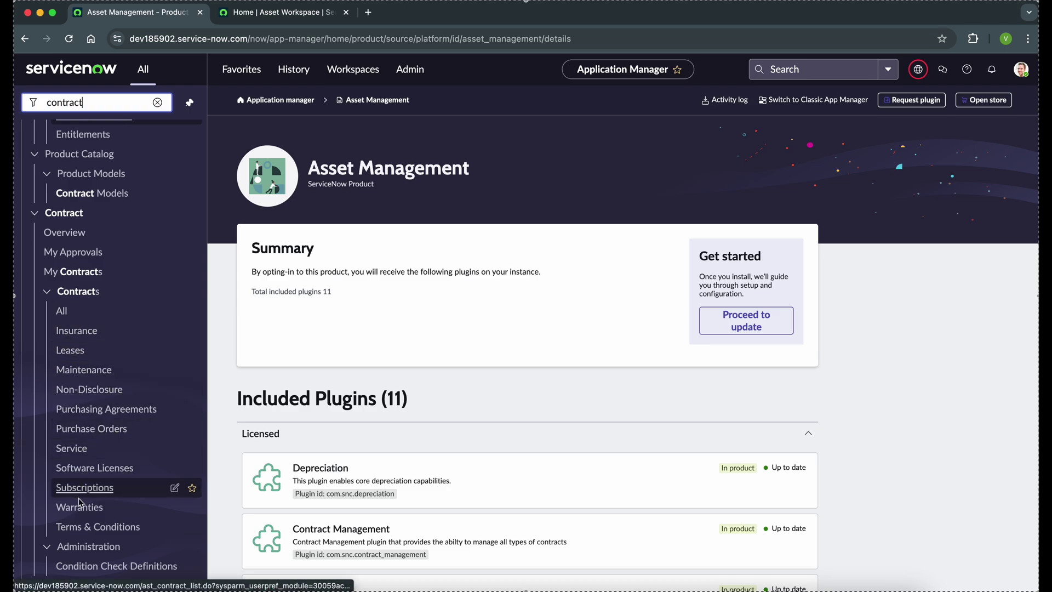
- Open Contract > Contracts > All in a new tab and create a new contract record
{"action": "middle_click", "coordinate": [62, 312]}
{"action": "left_click", "coordinate": [285, 20]}
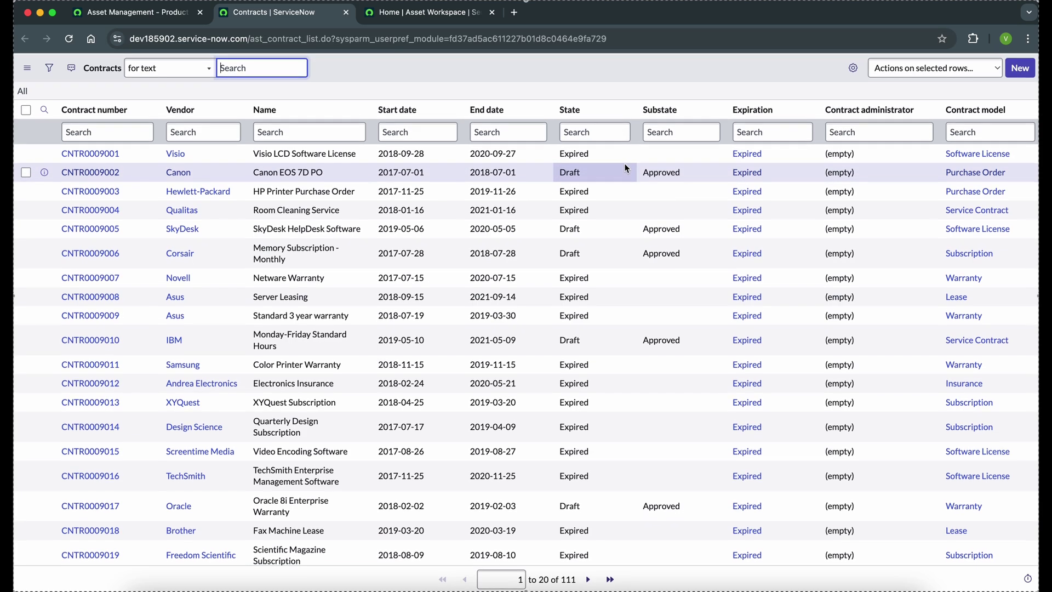
{"action": "left_click", "coordinate": [1024, 70]}
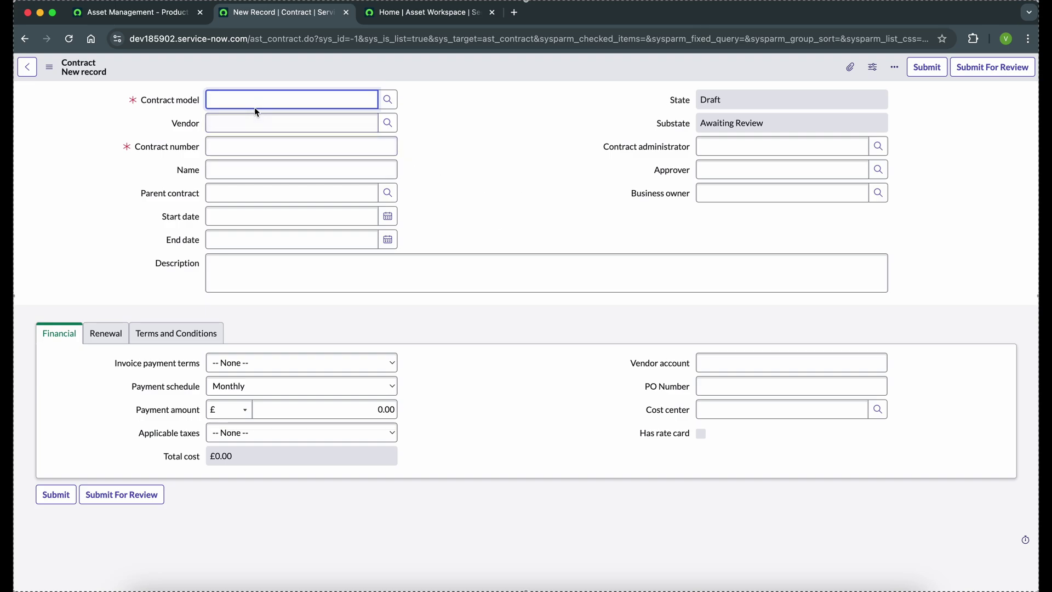
- Set the Contract model to NDA using its lookup list
{"action": "left_click", "coordinate": [388, 100]}
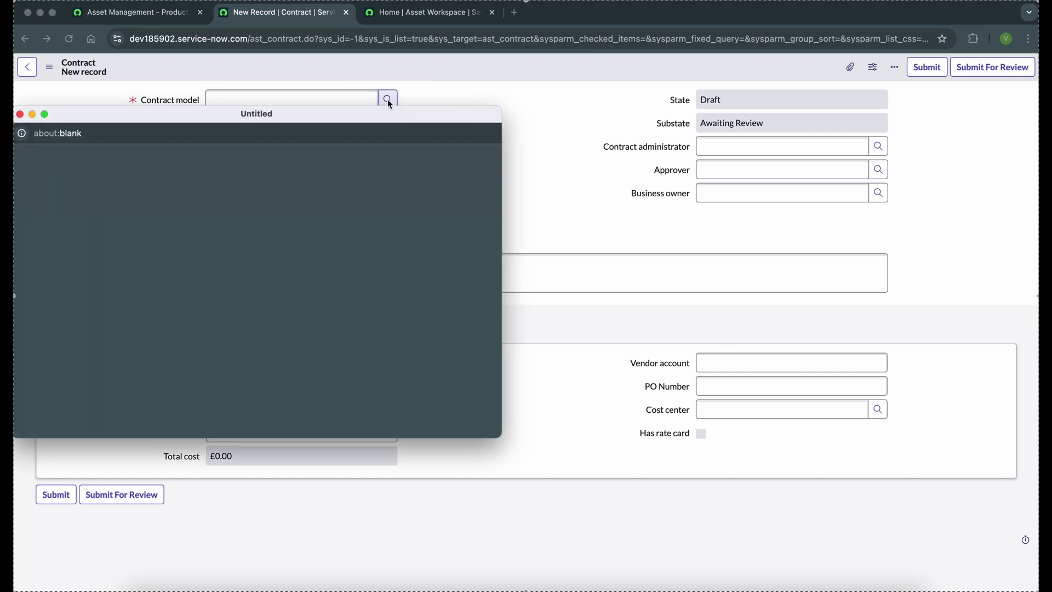
{"action": "left_click", "coordinate": [320, 137]}
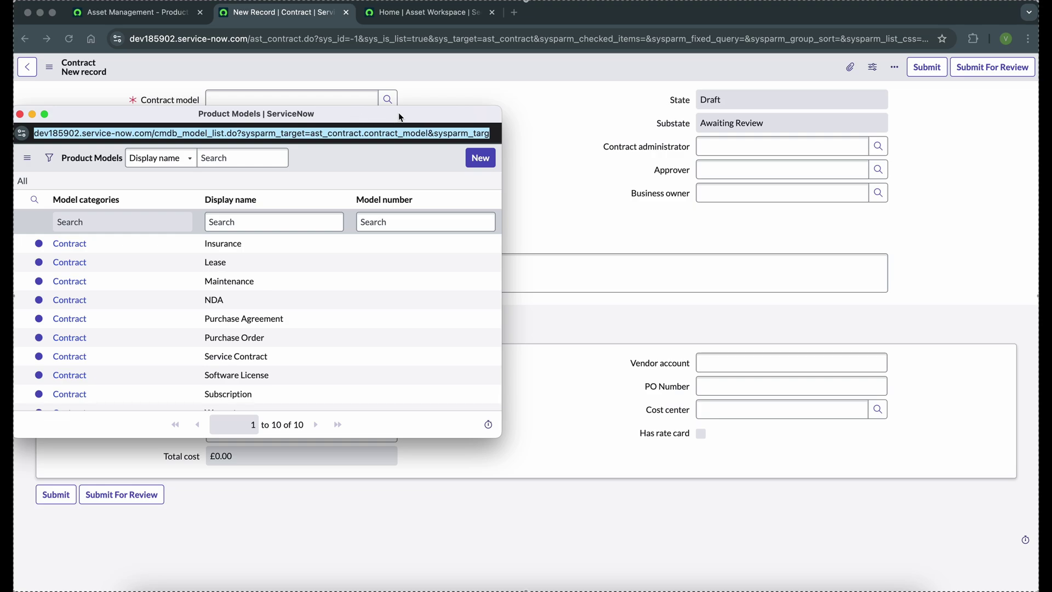
{"action": "left_click", "coordinate": [317, 161]}
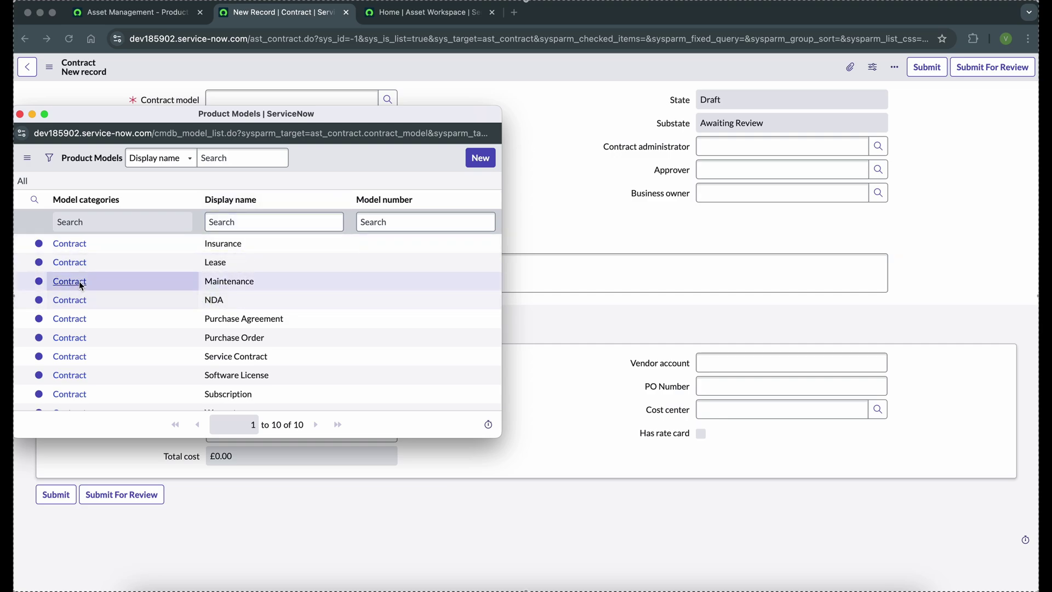
{"action": "scroll", "coordinate": [224, 340], "scroll_direction": "down", "scroll_amount": 1}
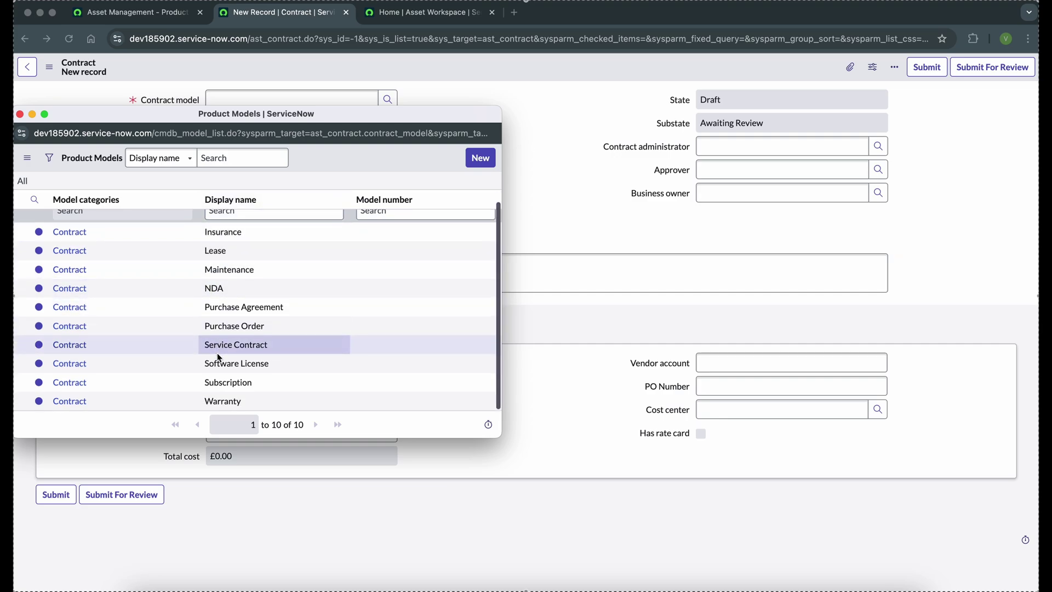
{"action": "scroll", "coordinate": [219, 358], "scroll_direction": "up", "scroll_amount": 1}
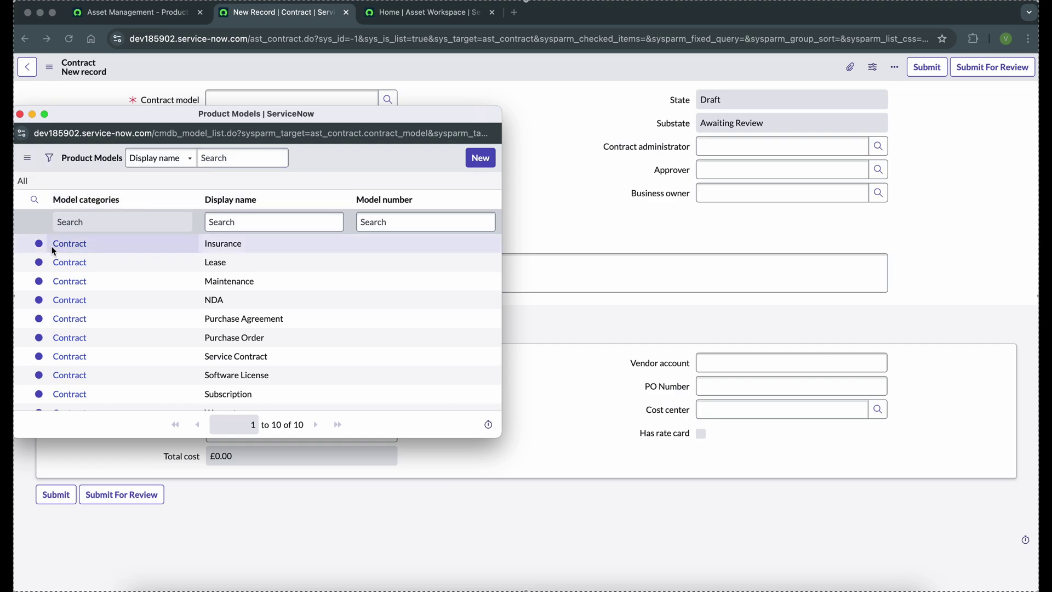
{"action": "left_click", "coordinate": [80, 300]}
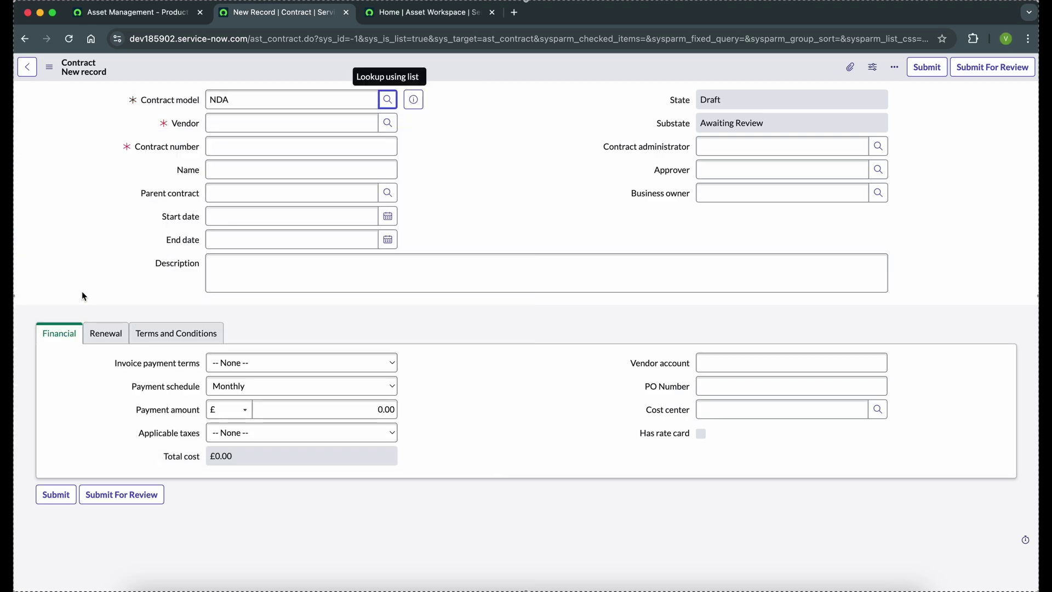
- Choose Altiris as the vendor from the Companies list
{"action": "left_click", "coordinate": [388, 123]}
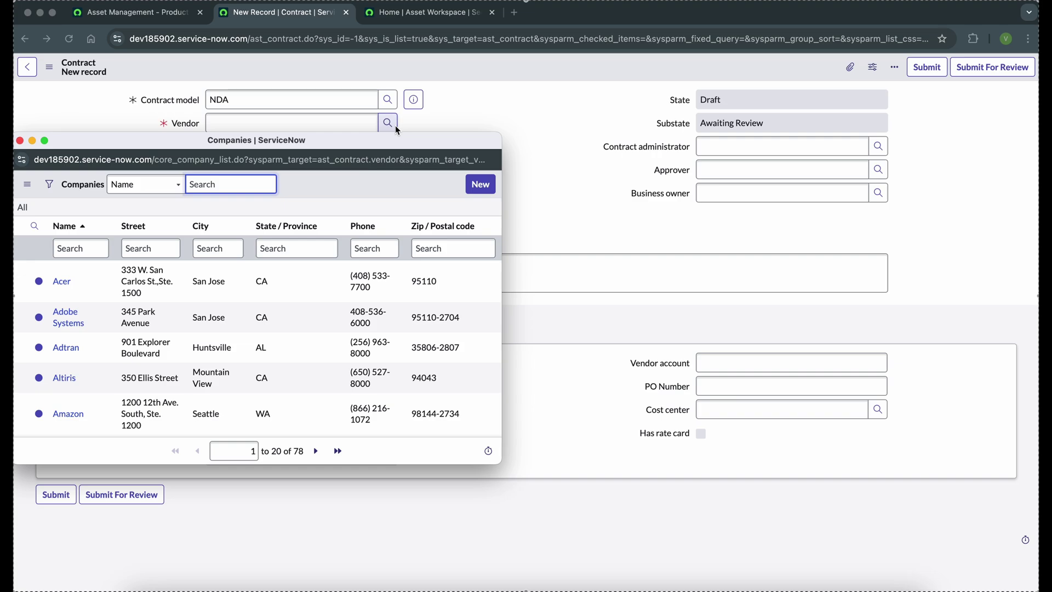
{"action": "left_click", "coordinate": [65, 378]}
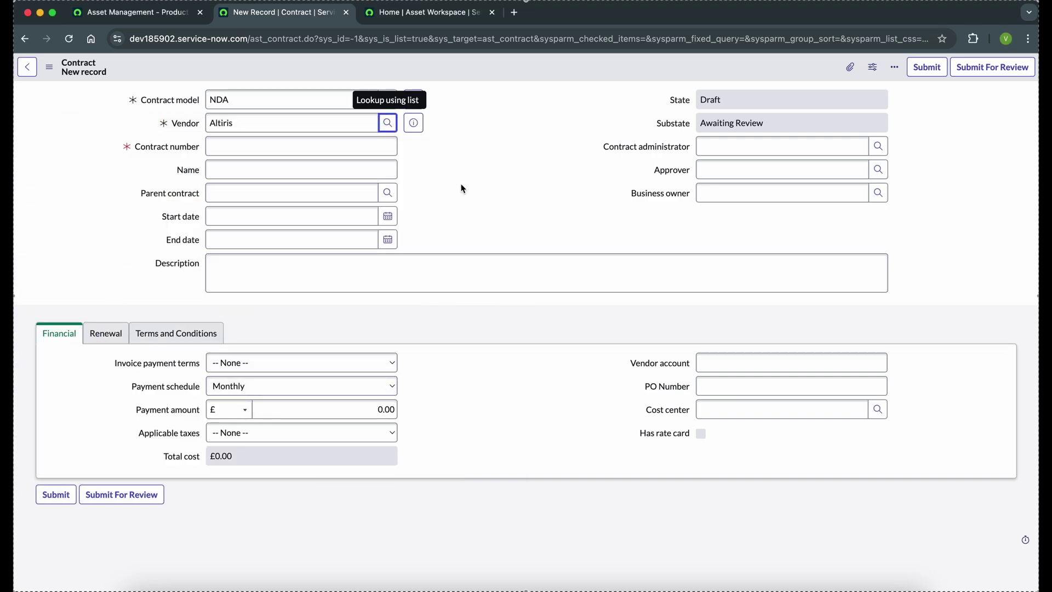
{"action": "left_click", "coordinate": [305, 154]}
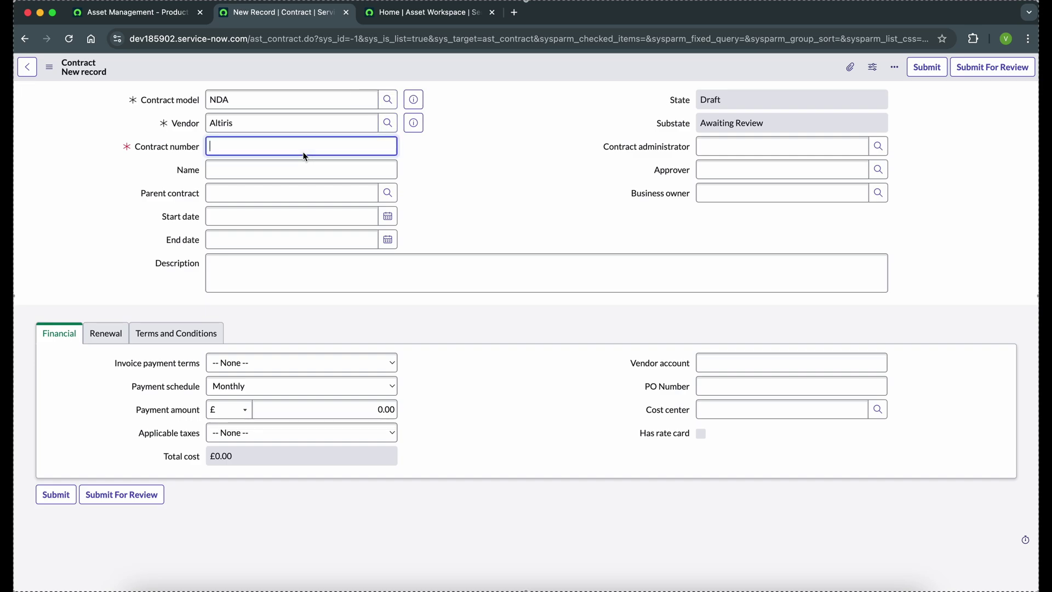
- Enter contract number 123, name Test Contract, August 2024 dates, 1,000.00 payment and Sales taxes
{"action": "type", "text": "12"}
{"action": "left_click", "coordinate": [302, 285]}
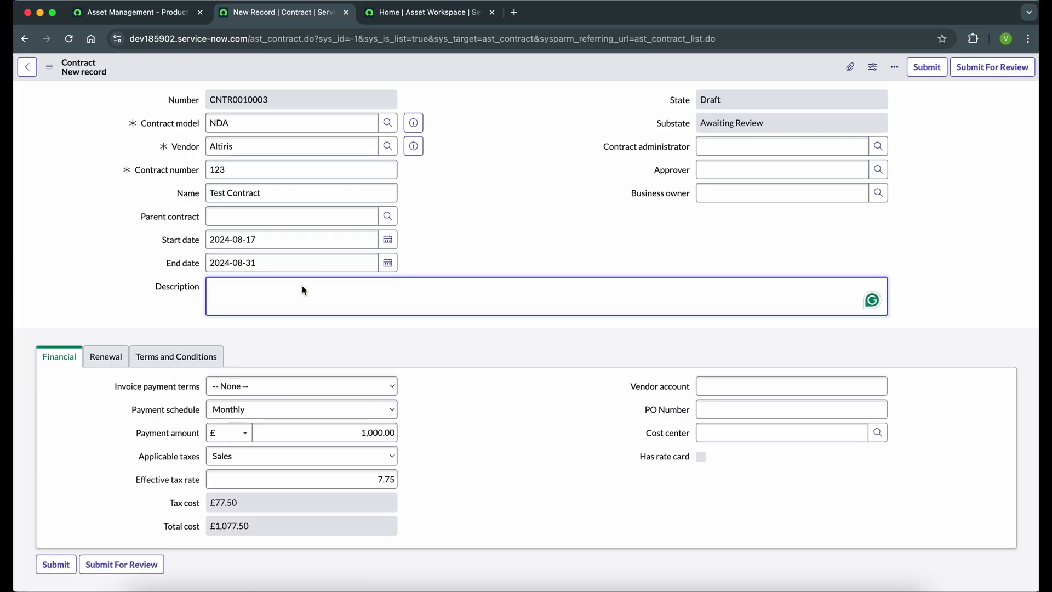
{"action": "type", "text": "dcfjsdv"}
{"action": "left_click", "coordinate": [587, 208]}
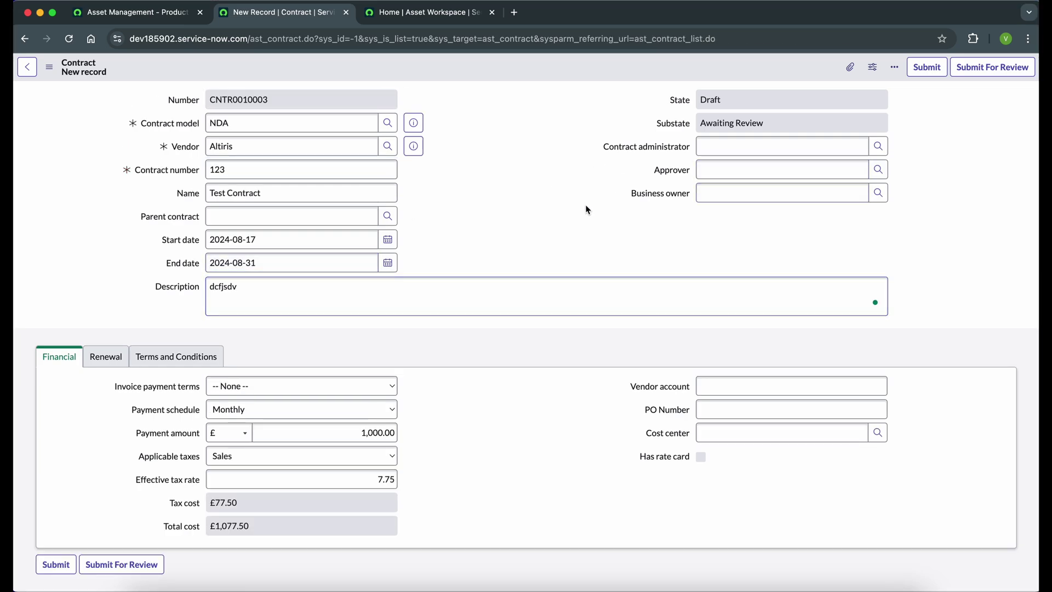
{"action": "left_click", "coordinate": [275, 241]}
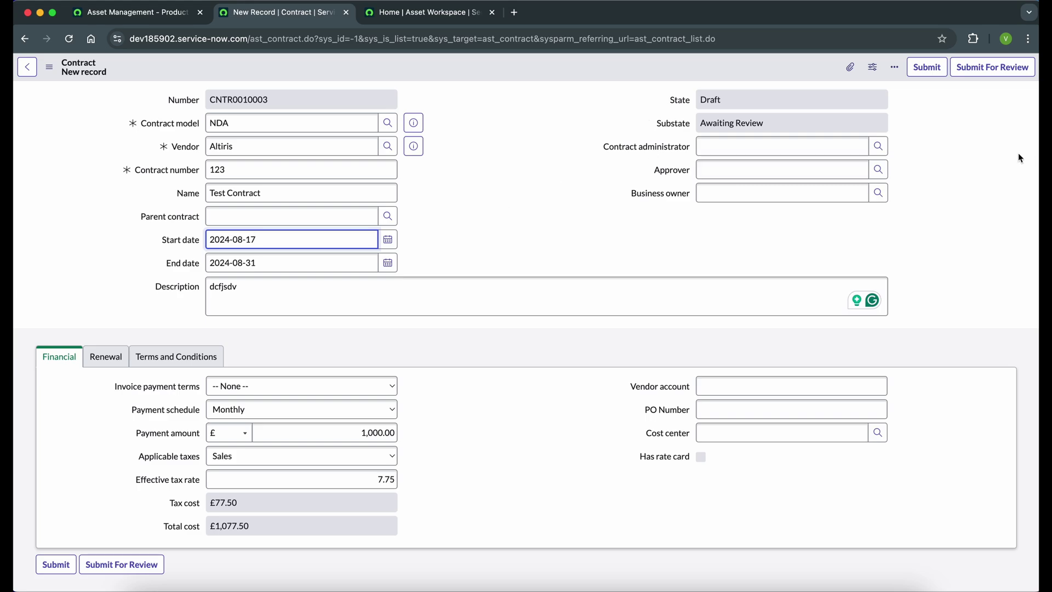
{"action": "left_click", "coordinate": [877, 147]}
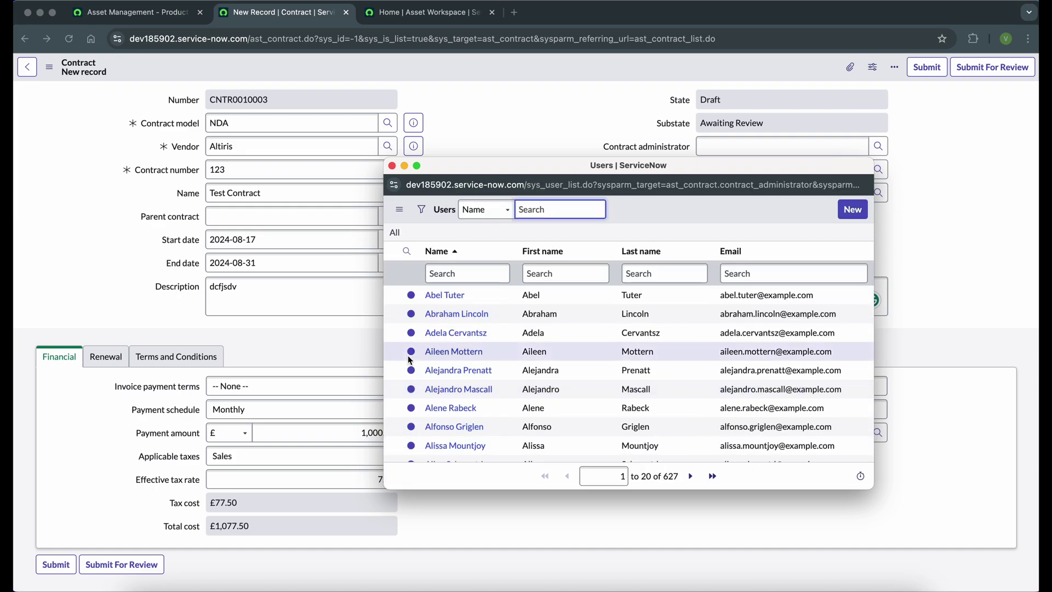
- Pick users for Contract administrator, Approver and Business owner from the Users lookups
{"action": "left_click", "coordinate": [445, 296]}
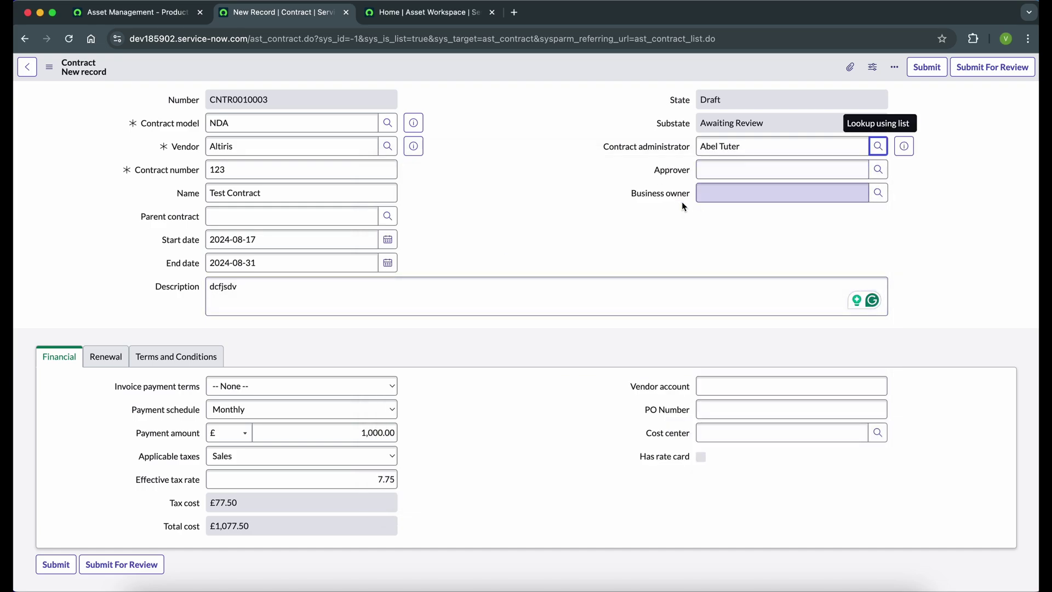
{"action": "left_click", "coordinate": [774, 164]}
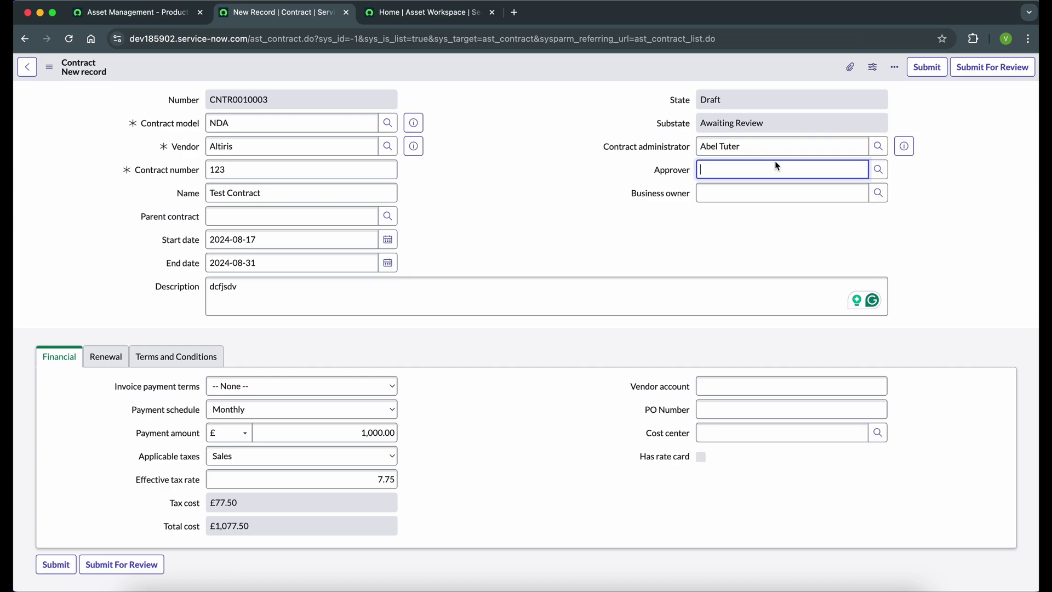
{"action": "left_click", "coordinate": [877, 171]}
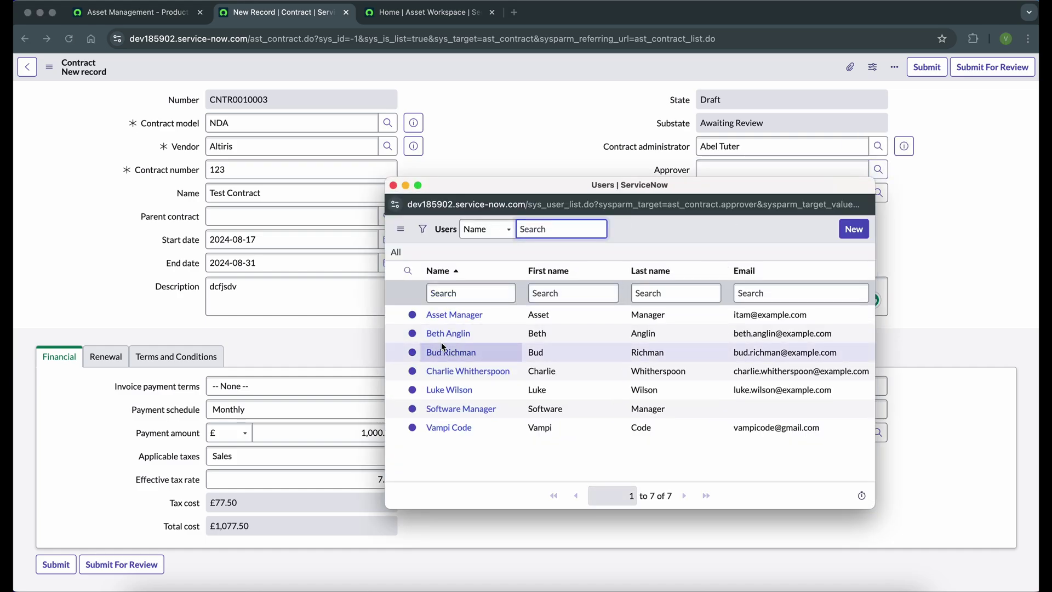
{"action": "left_click", "coordinate": [437, 428]}
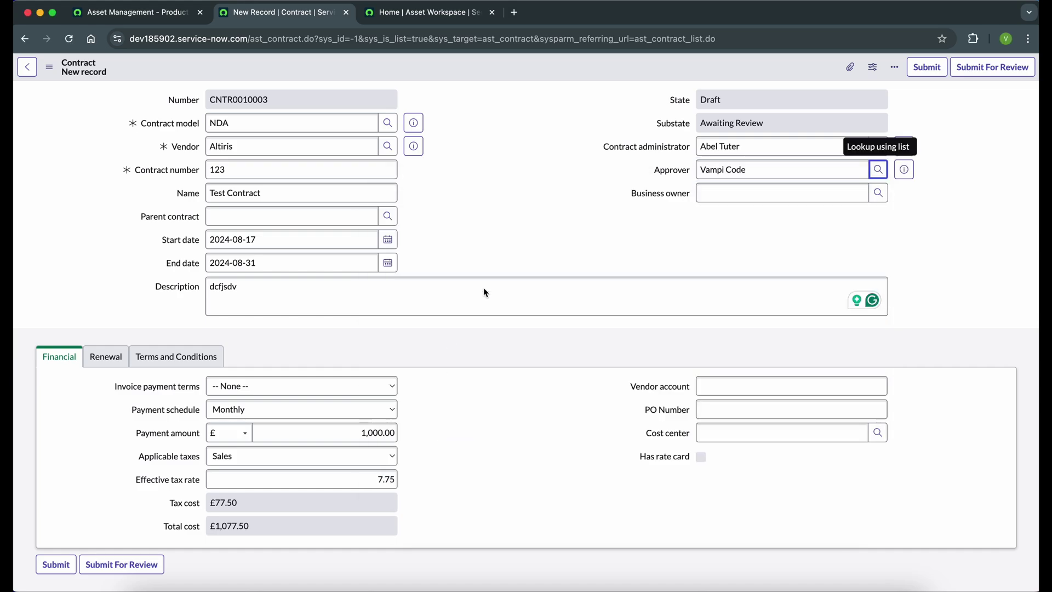
{"action": "left_click", "coordinate": [721, 192]}
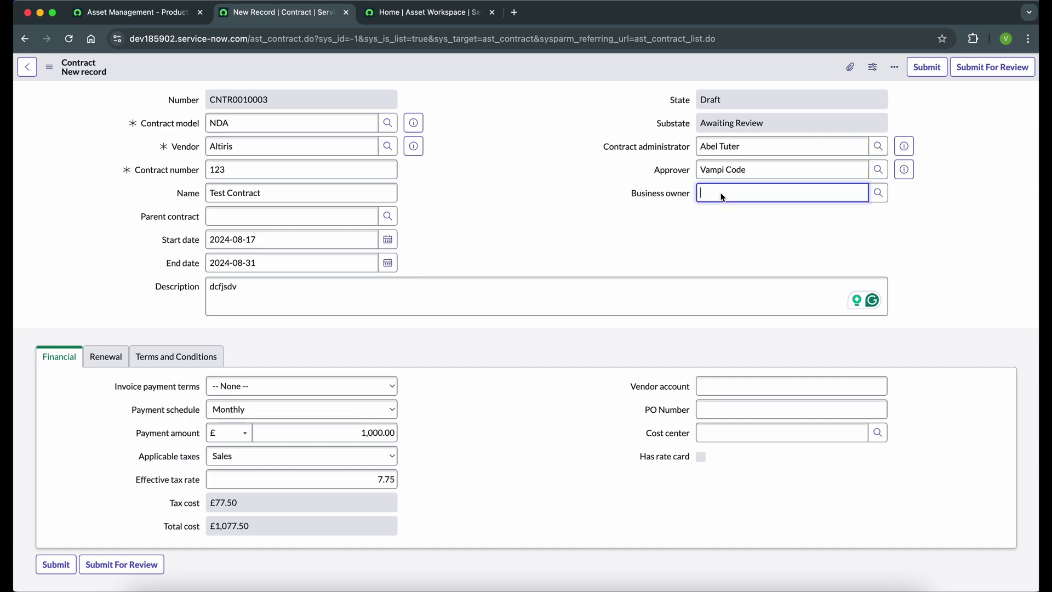
{"action": "left_click", "coordinate": [877, 193]}
{"action": "left_click", "coordinate": [448, 355]}
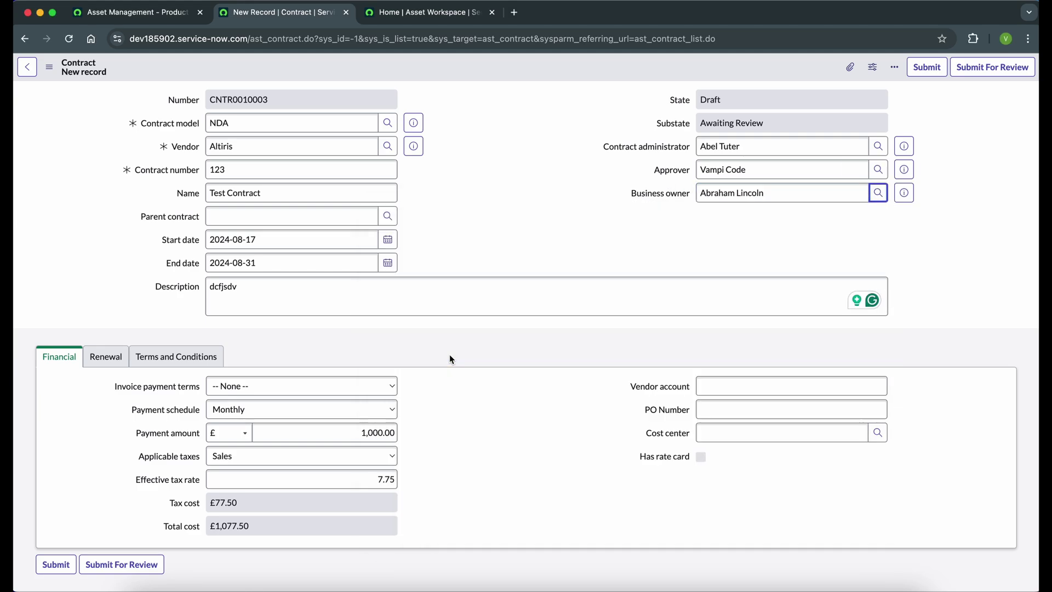
{"action": "scroll", "coordinate": [577, 271], "scroll_direction": "down", "scroll_amount": 1}
{"action": "left_click_drag", "start_coordinate": [361, 316], "coordinate": [360, 275]}
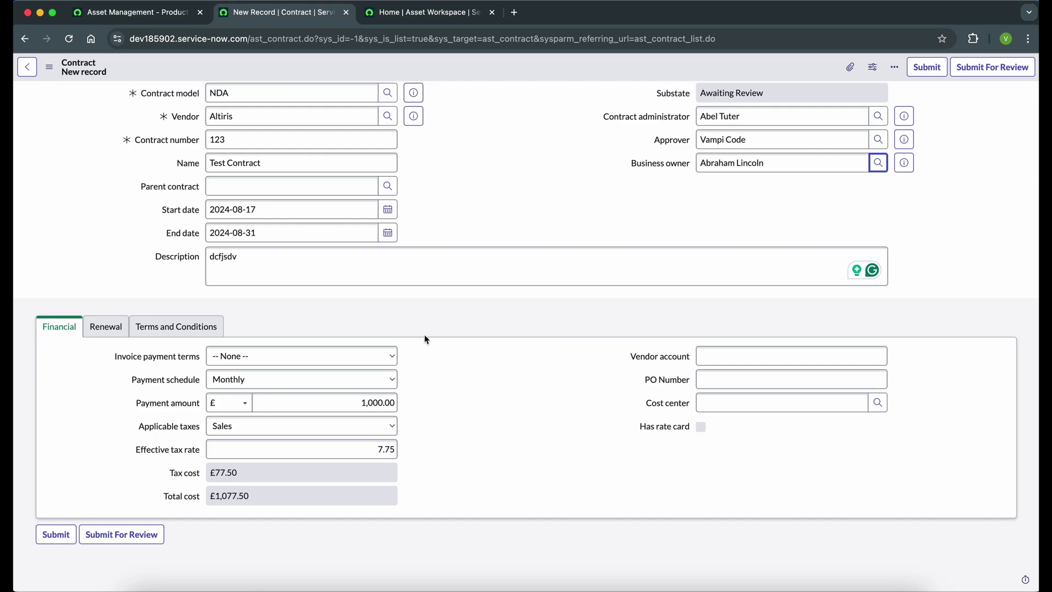
{"action": "left_click", "coordinate": [260, 386]}
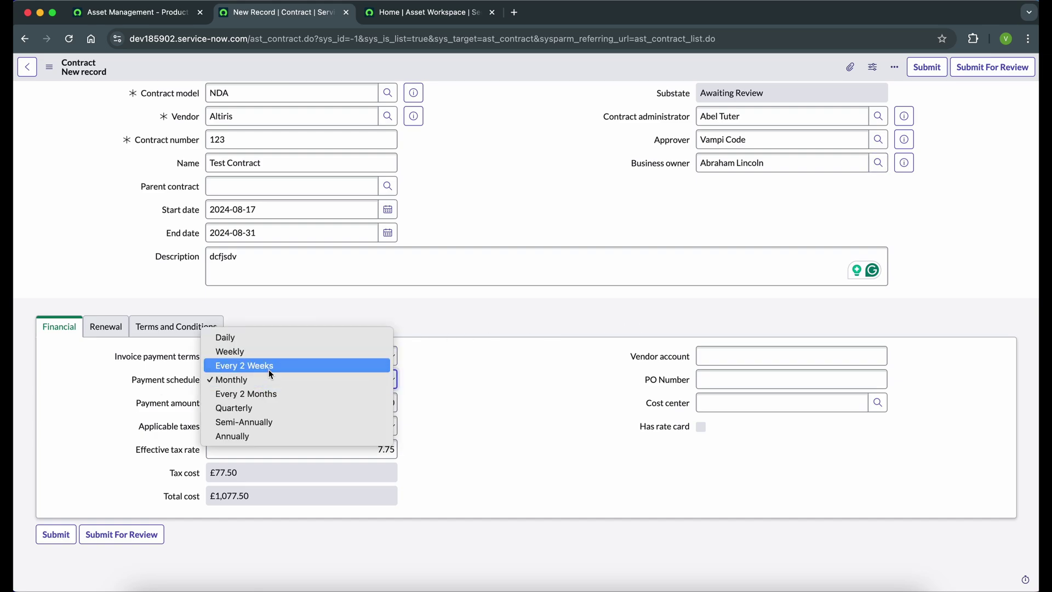
{"action": "left_click", "coordinate": [495, 400]}
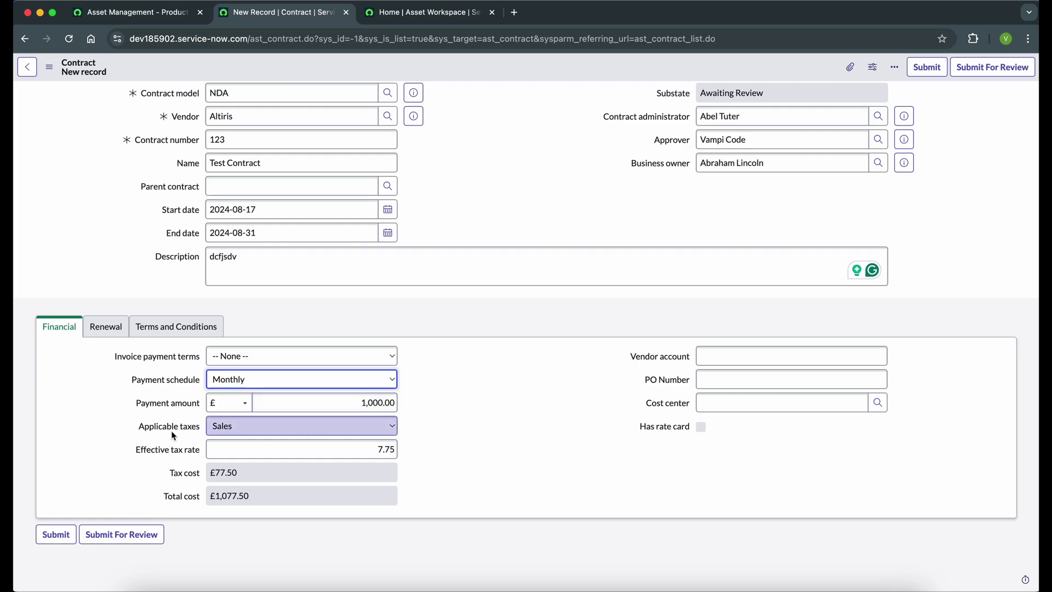
{"action": "left_click", "coordinate": [258, 428]}
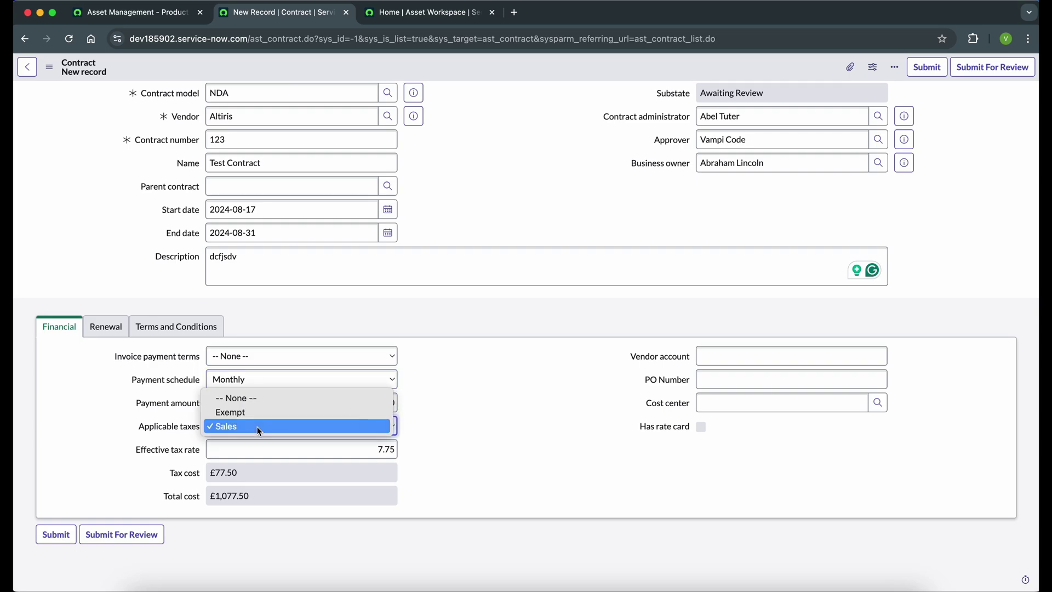
{"action": "left_click", "coordinate": [256, 412]}
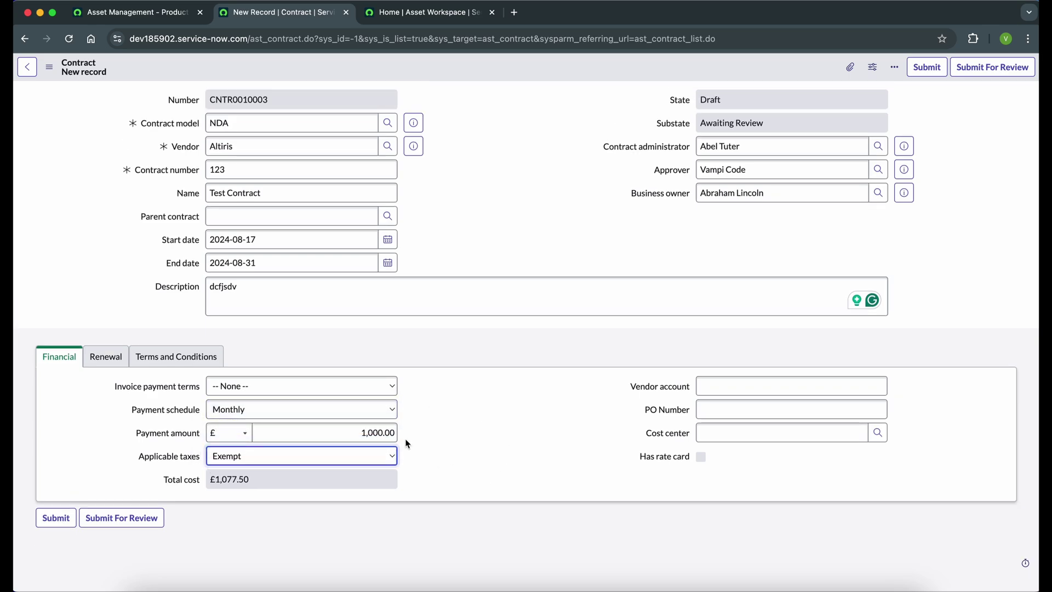
{"action": "left_click", "coordinate": [287, 457]}
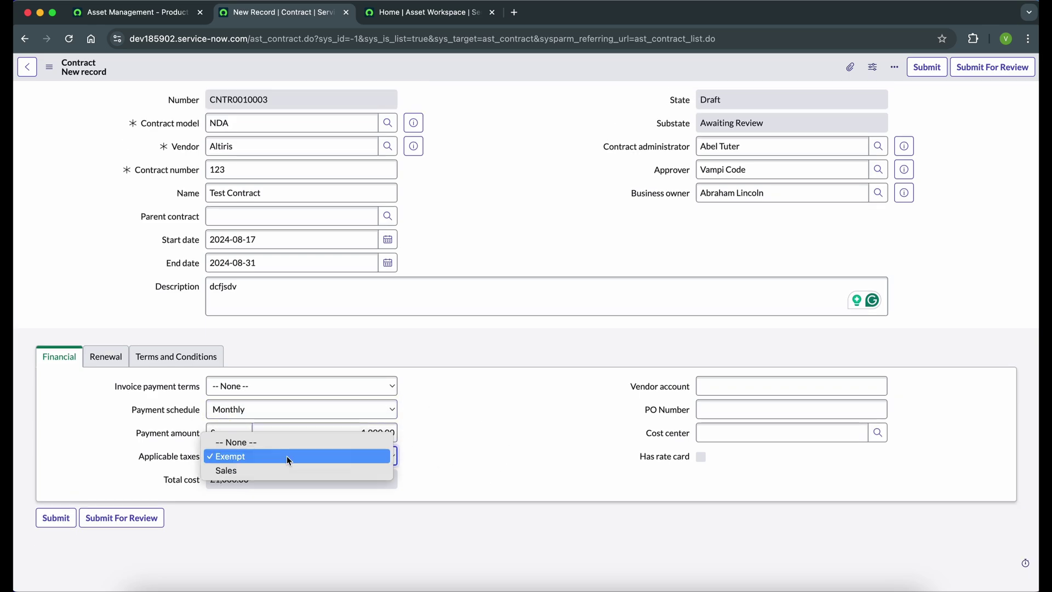
{"action": "left_click", "coordinate": [260, 470]}
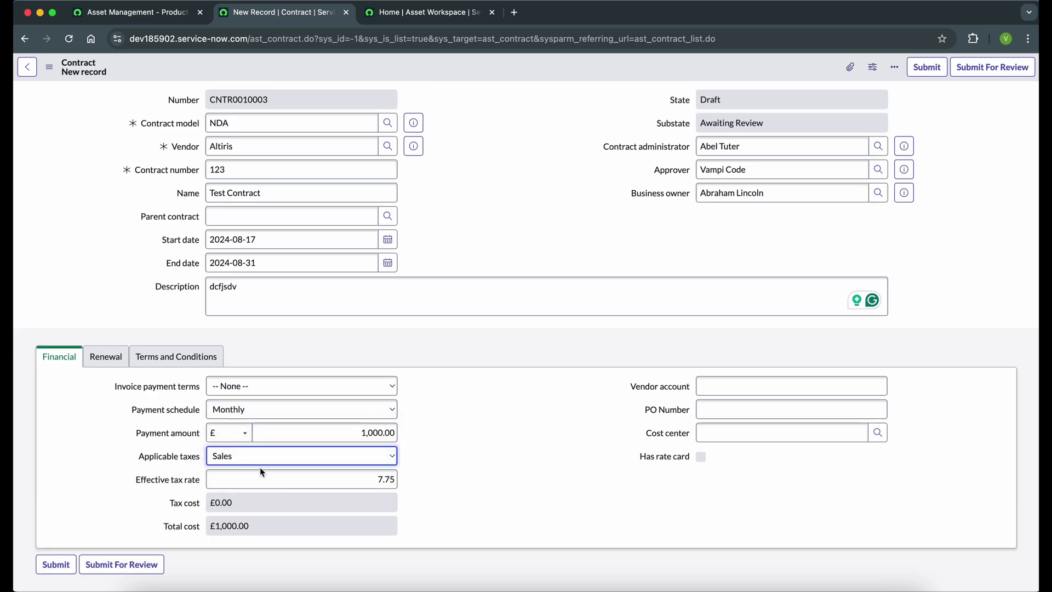
{"action": "left_click", "coordinate": [305, 482]}
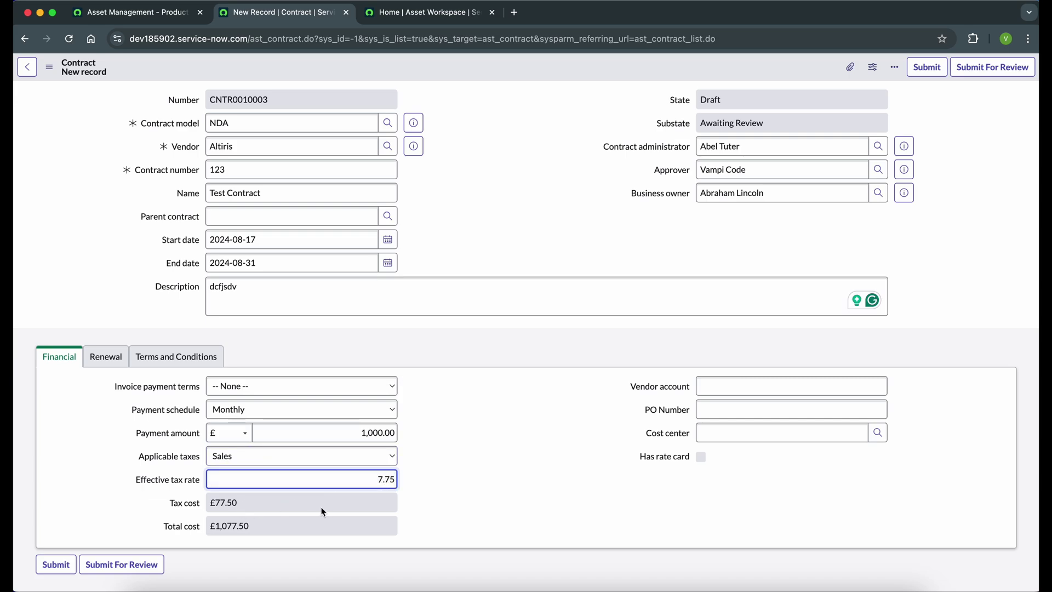
{"action": "left_click", "coordinate": [387, 481]}
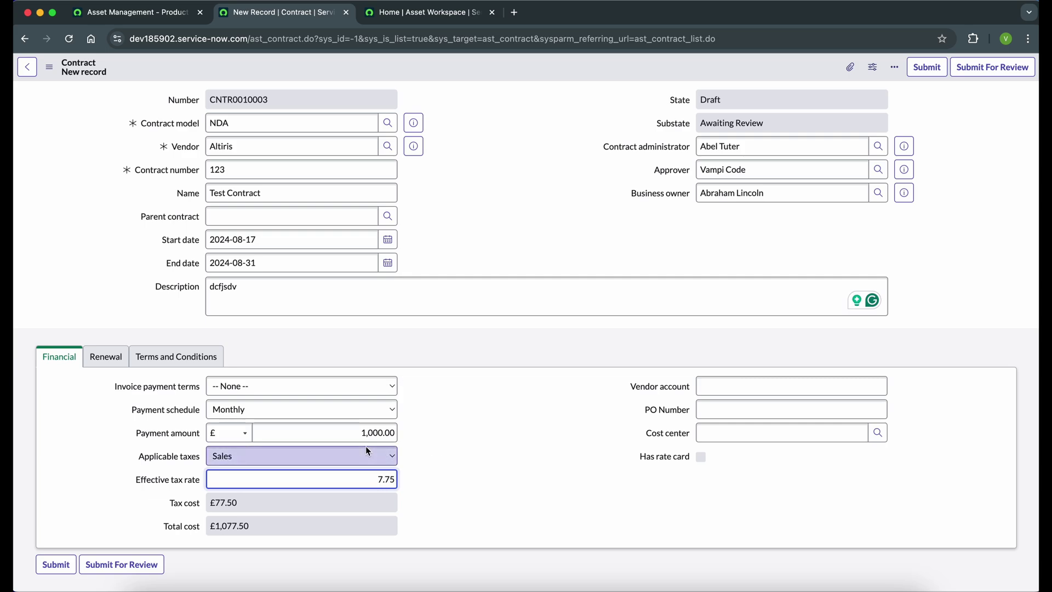
{"action": "key", "text": "Tab"}
{"action": "key", "text": "Tab"}
{"action": "key", "text": "Tab"}
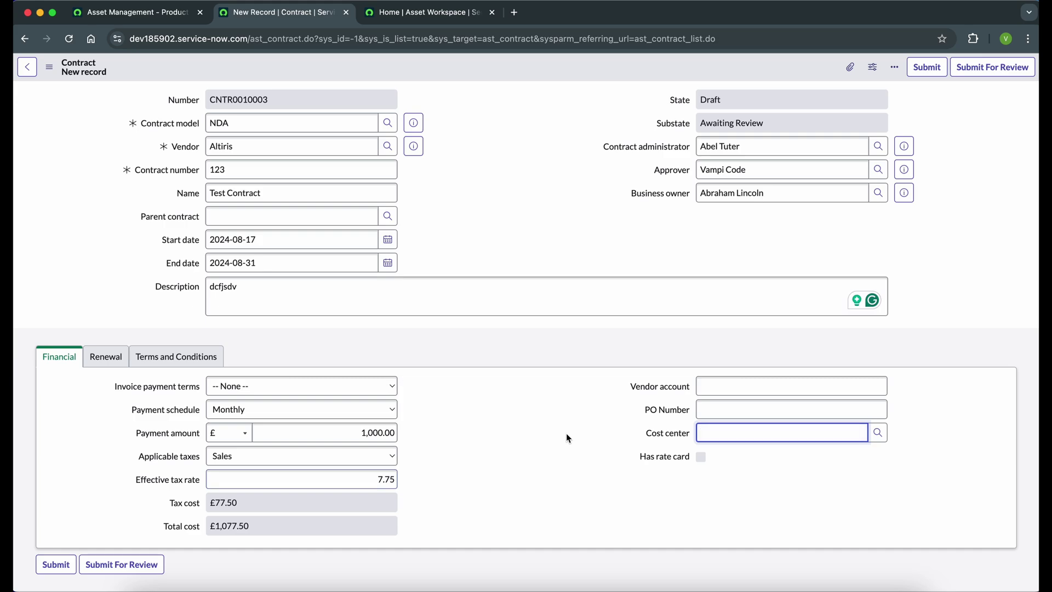
- Leave vendor account, PO number and cost center empty, then show the Renewal details
{"action": "left_click", "coordinate": [819, 385]}
{"action": "left_click", "coordinate": [799, 409]}
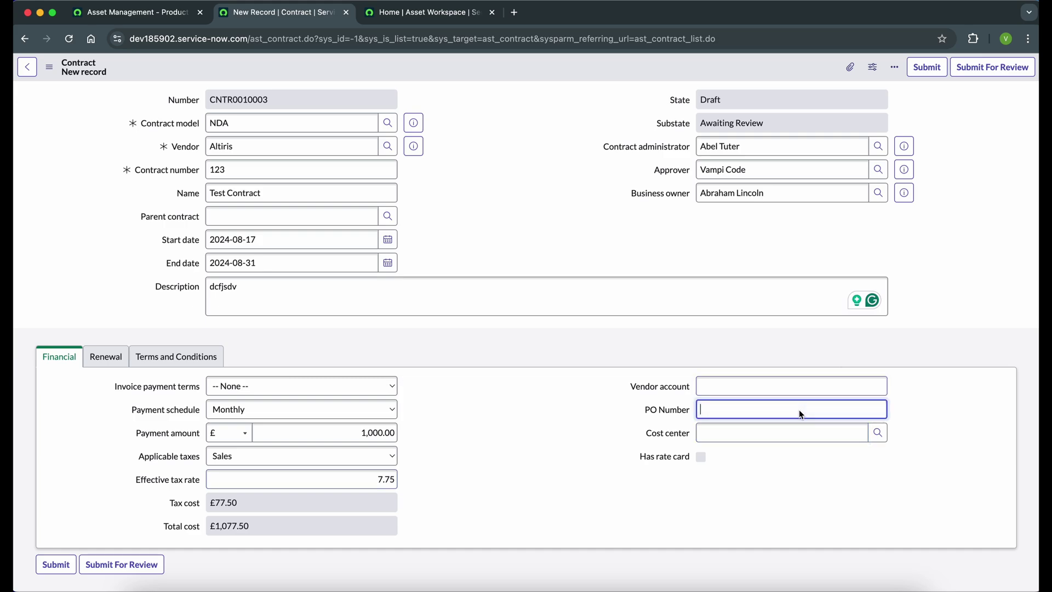
{"action": "left_click", "coordinate": [884, 430]}
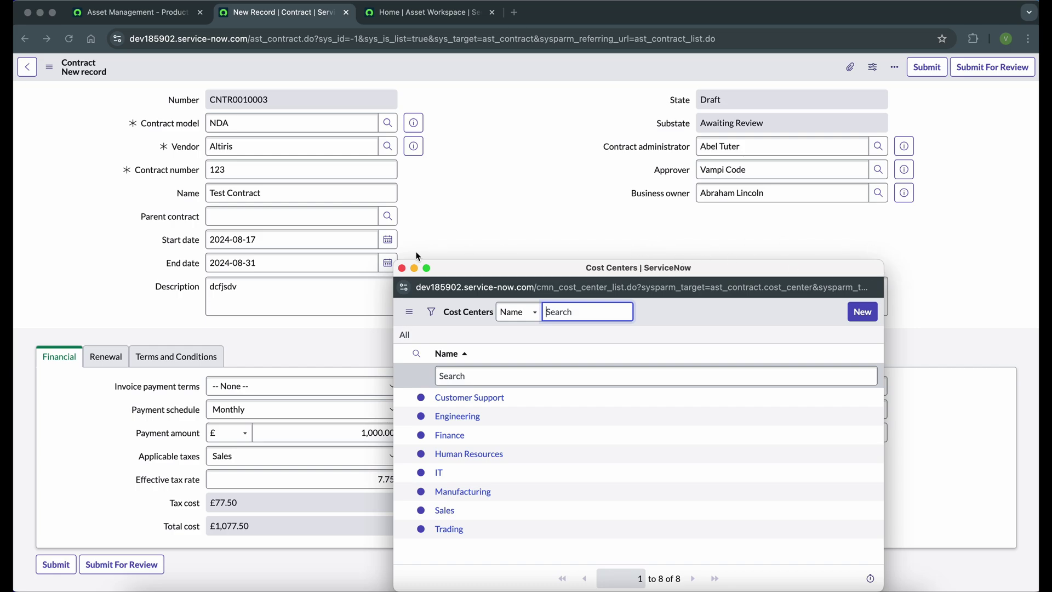
{"action": "left_click", "coordinate": [402, 269]}
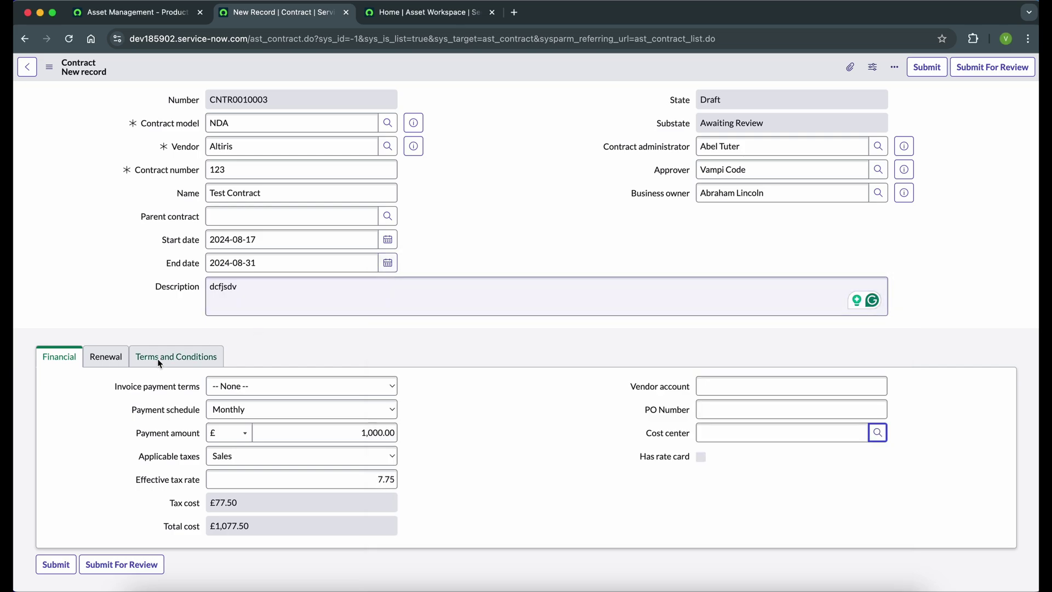
{"action": "left_click", "coordinate": [101, 362]}
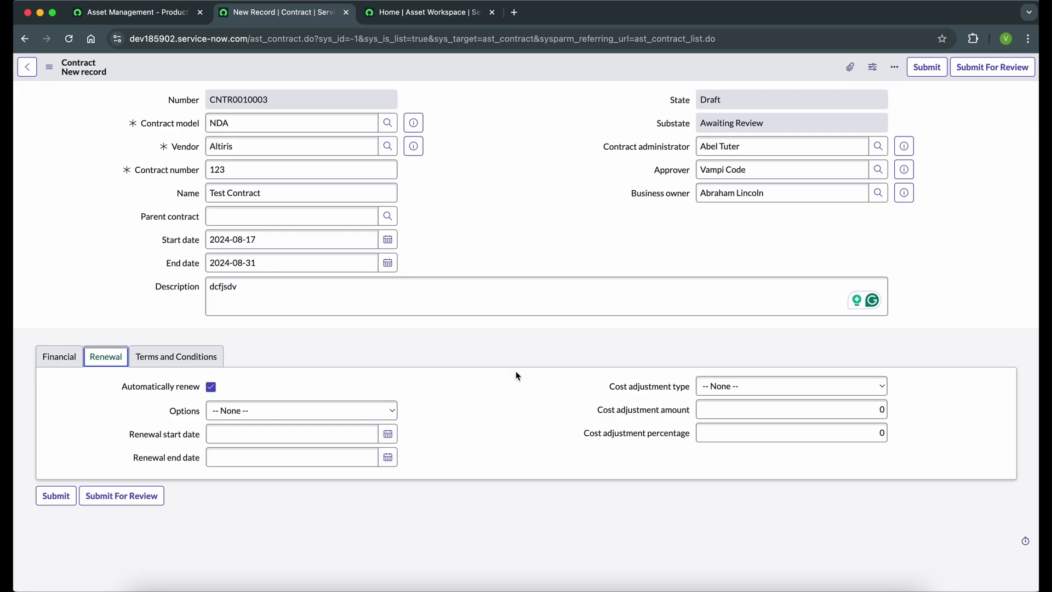
- Keep the cost adjustment type at None and turn off Automatically renew
{"action": "left_click", "coordinate": [297, 263]}
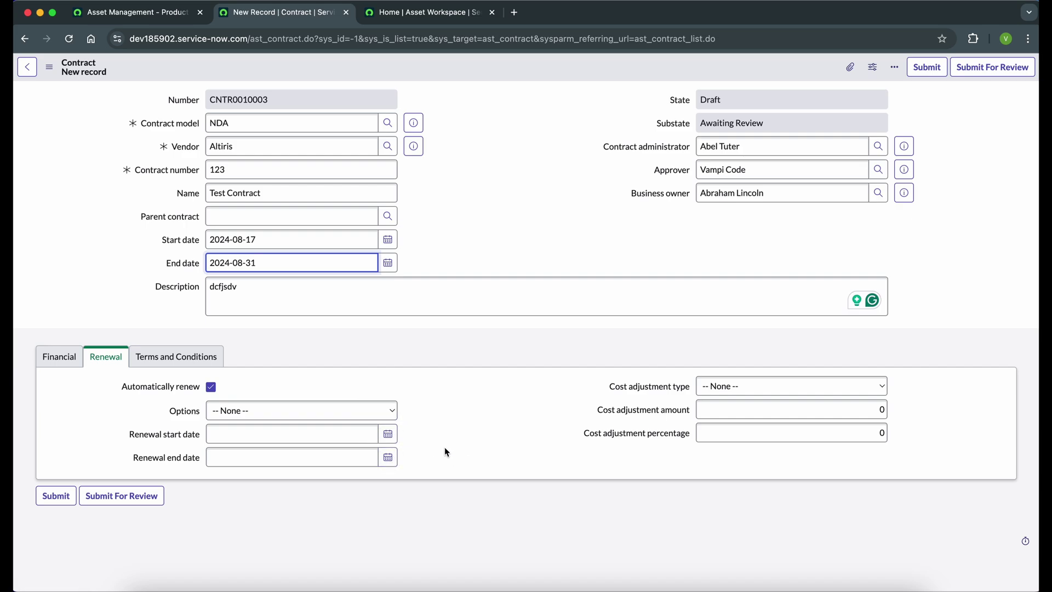
{"action": "left_click", "coordinate": [775, 385]}
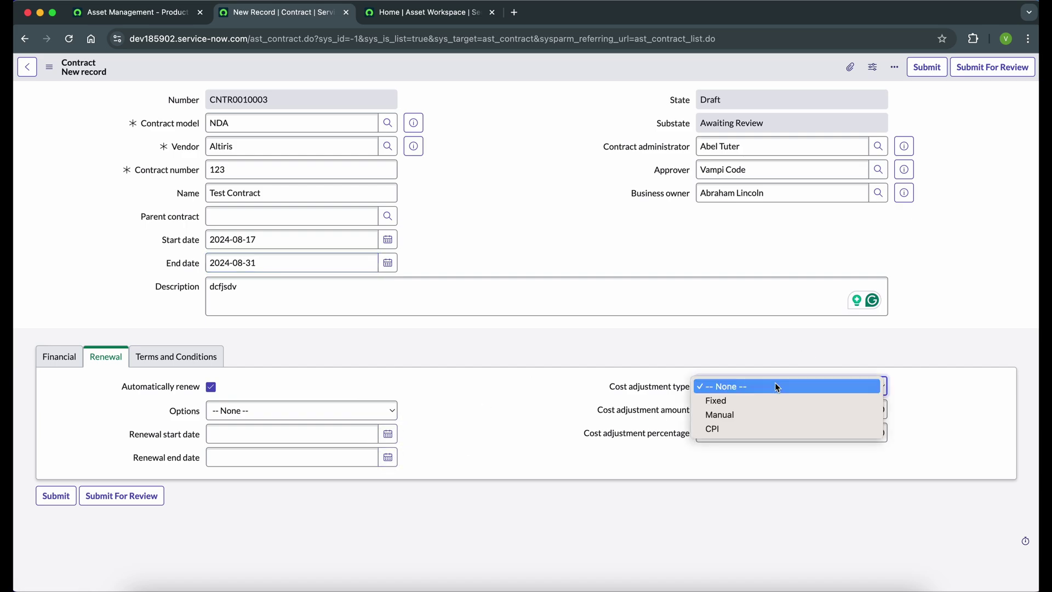
{"action": "left_click", "coordinate": [480, 429]}
{"action": "left_click", "coordinate": [770, 415]}
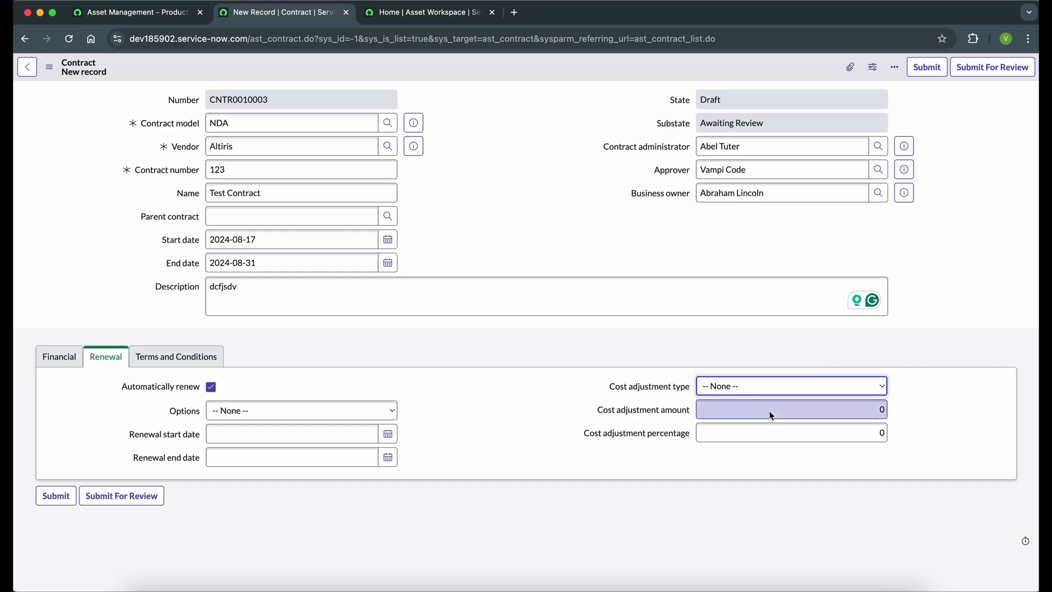
{"action": "left_click", "coordinate": [794, 430]}
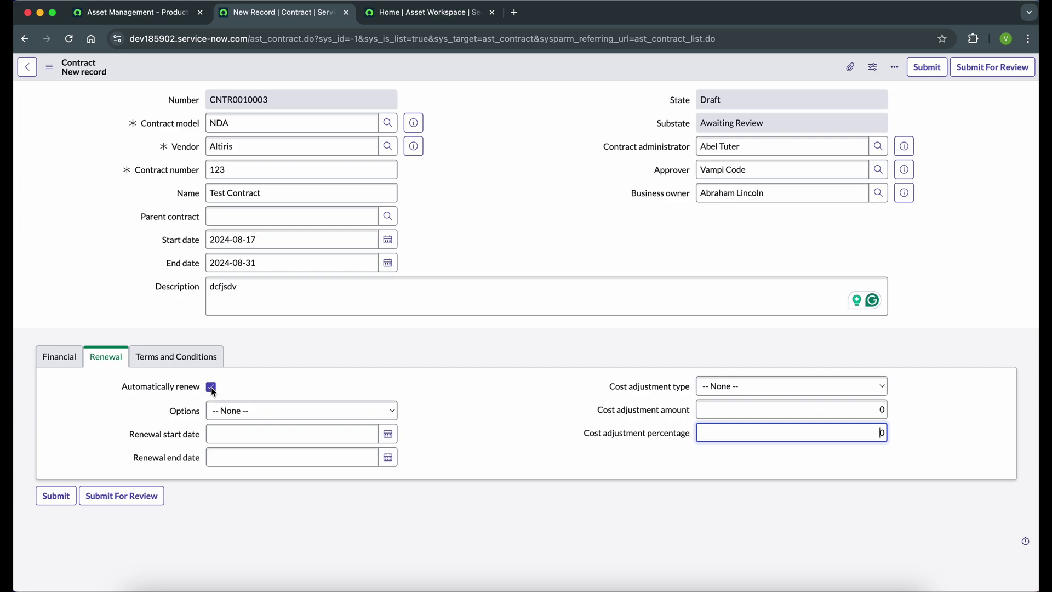
{"action": "left_click", "coordinate": [211, 389]}
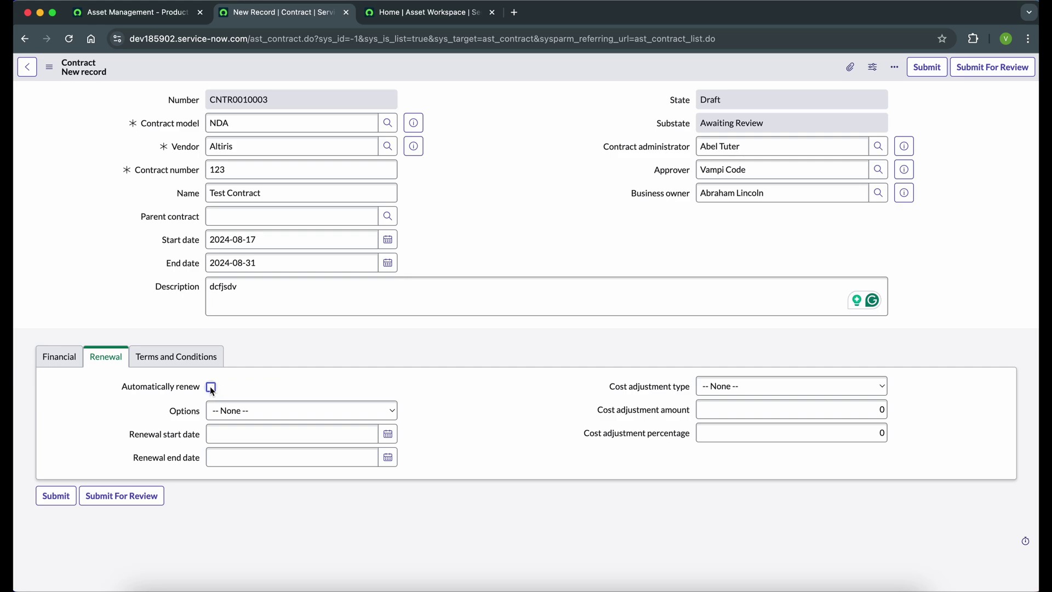
{"action": "left_click", "coordinate": [201, 362]}
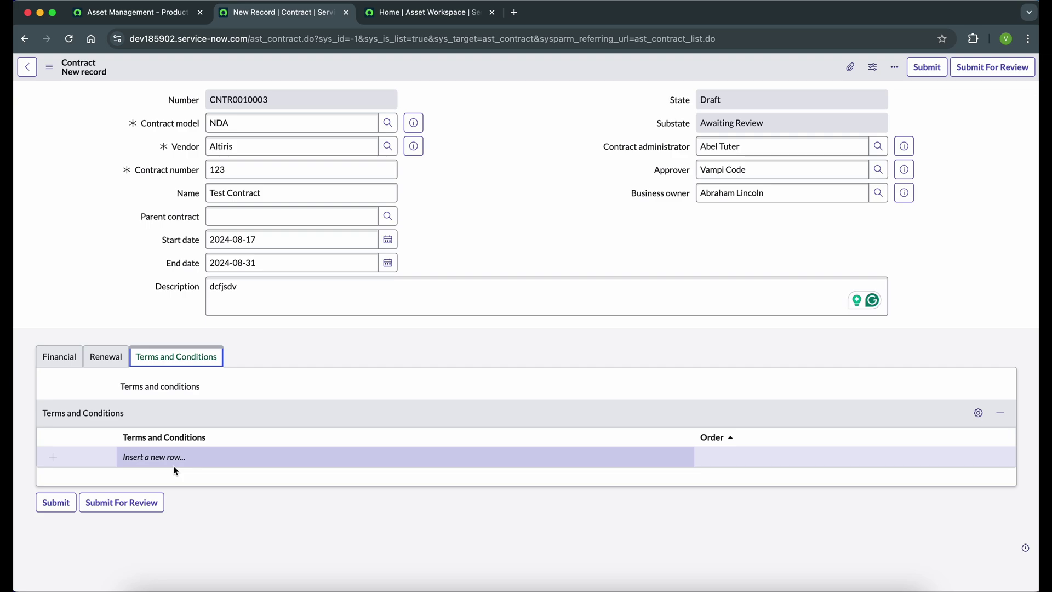
- Add a Standard NDA terms and conditions row, then return to the Renewal details
{"action": "left_click", "coordinate": [201, 463]}
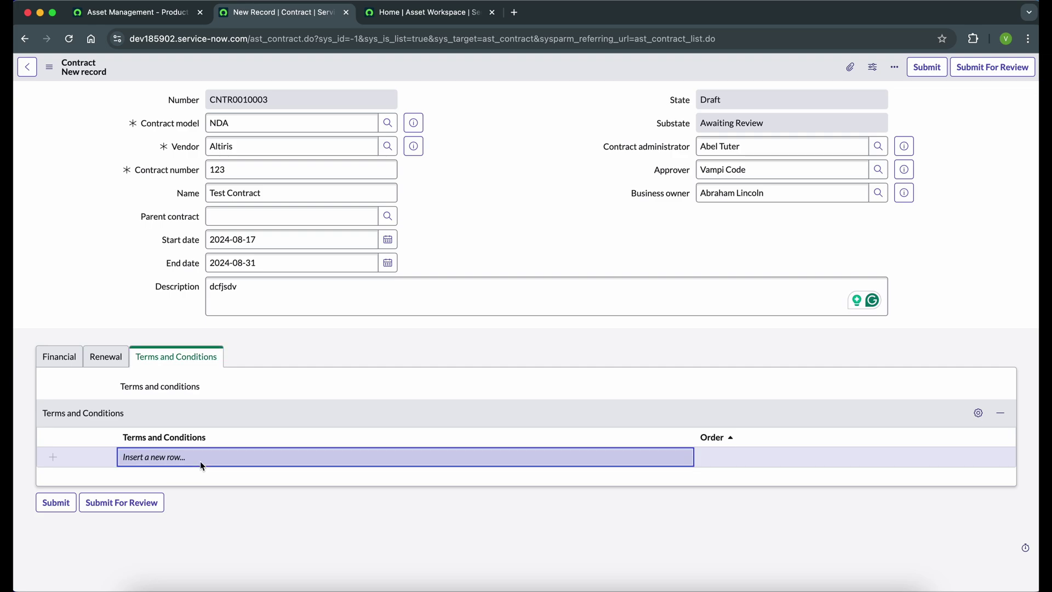
{"action": "left_click", "coordinate": [200, 463]}
{"action": "left_click", "coordinate": [233, 459]}
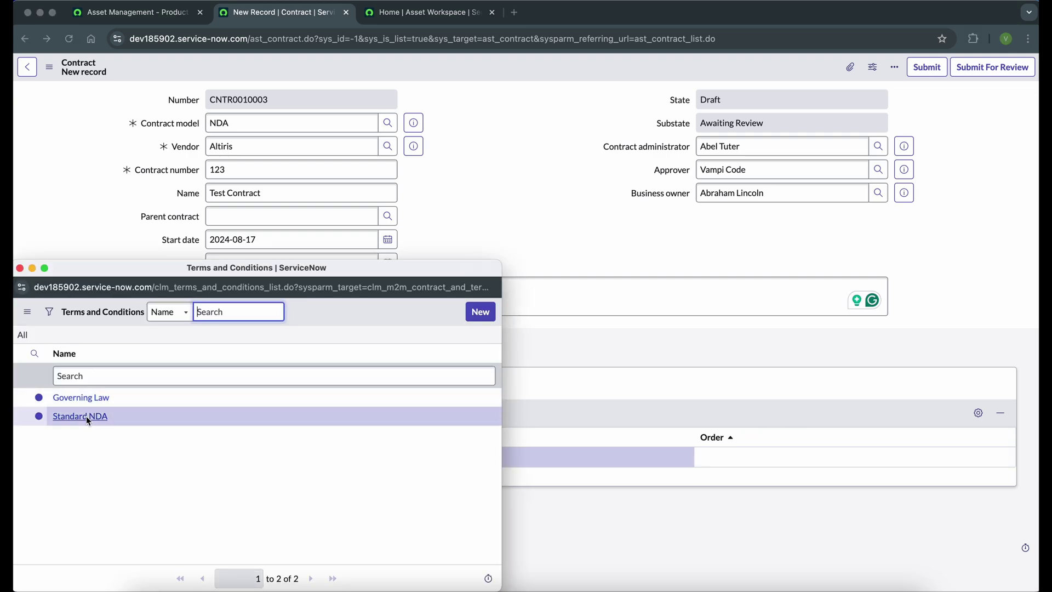
{"action": "left_click", "coordinate": [87, 416]}
{"action": "left_click", "coordinate": [261, 462]}
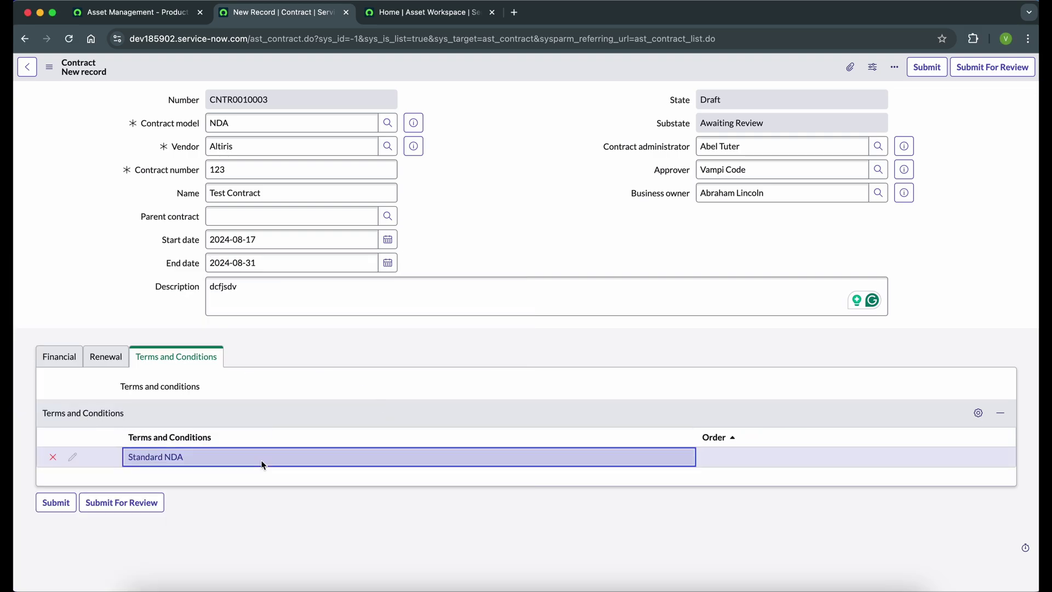
{"action": "left_click", "coordinate": [96, 353]}
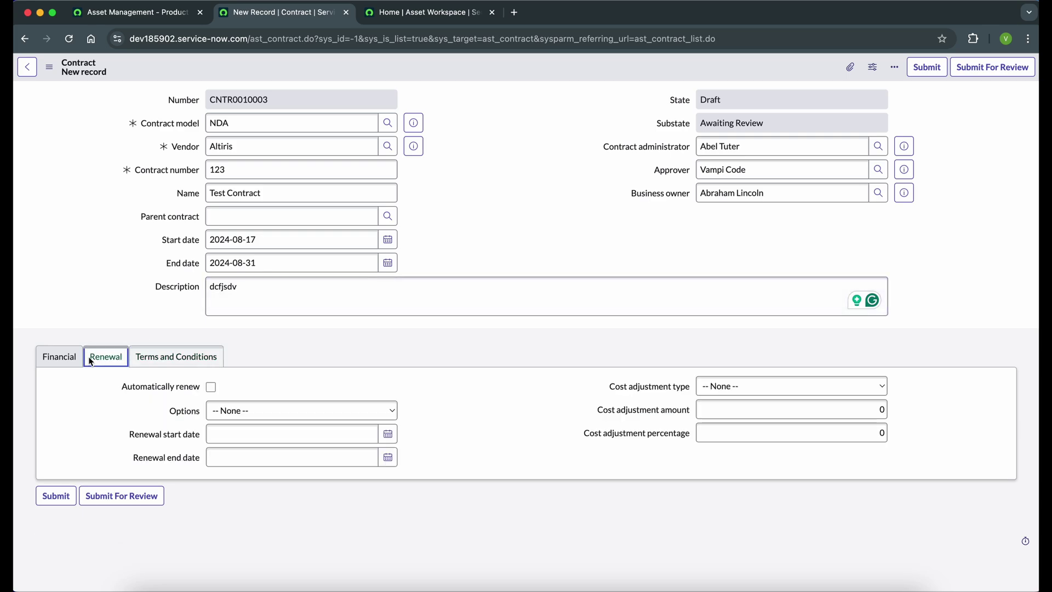
- Using the calendar pickers, set renewal start to 1 September 2024 and renewal end to 12 September 2024
{"action": "left_click", "coordinate": [81, 358]}
{"action": "left_click", "coordinate": [89, 362]}
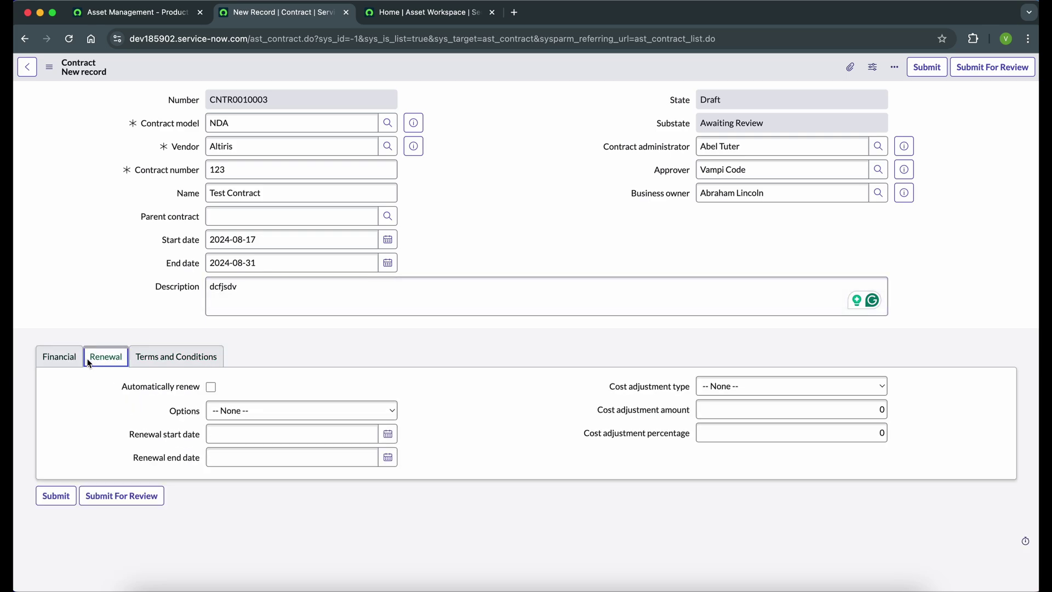
{"action": "left_click", "coordinate": [386, 438]}
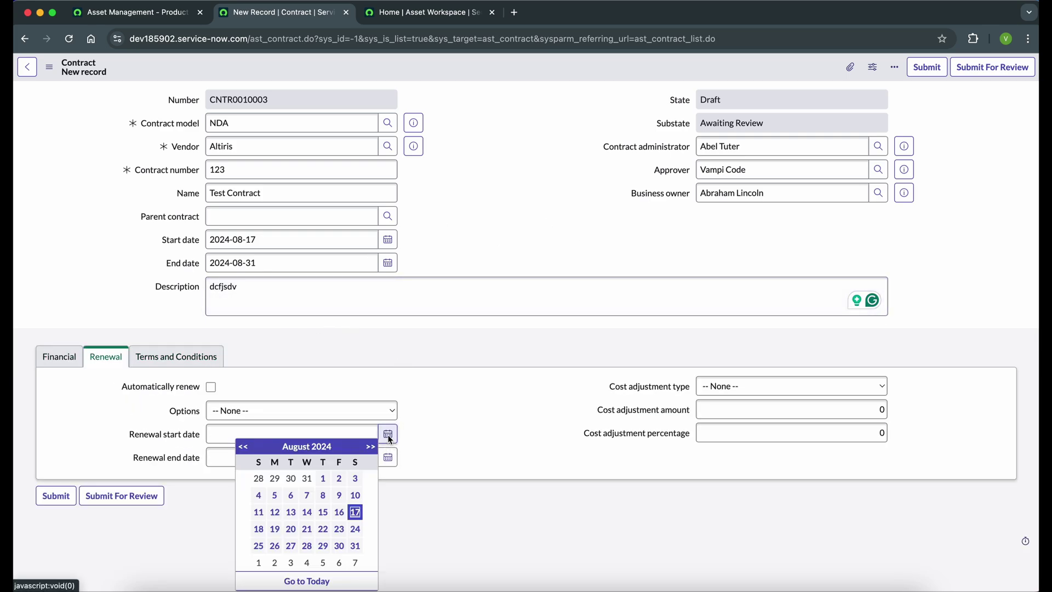
{"action": "left_click", "coordinate": [370, 448]}
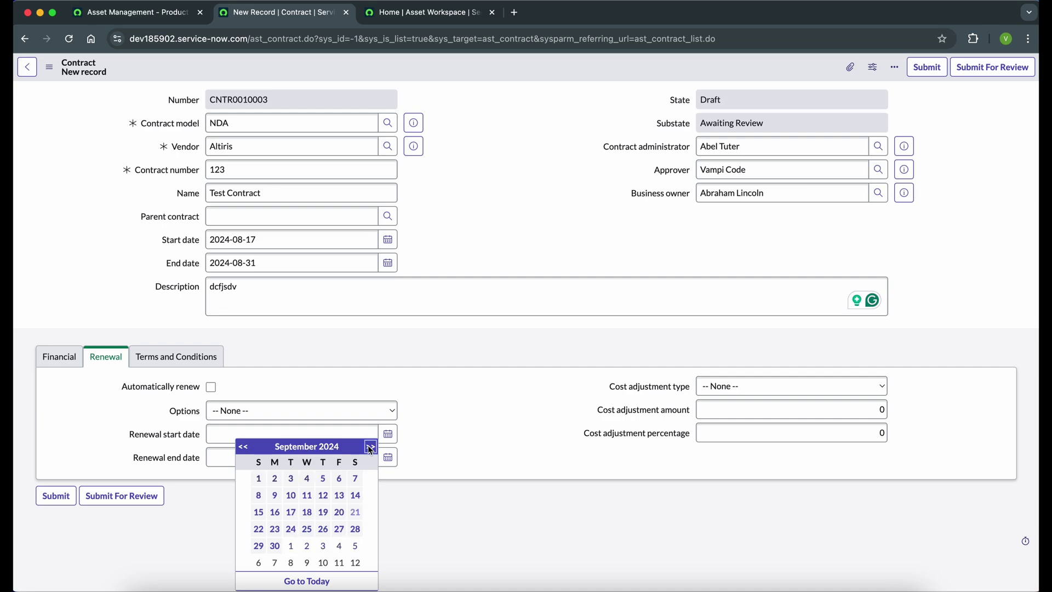
{"action": "left_click", "coordinate": [258, 479]}
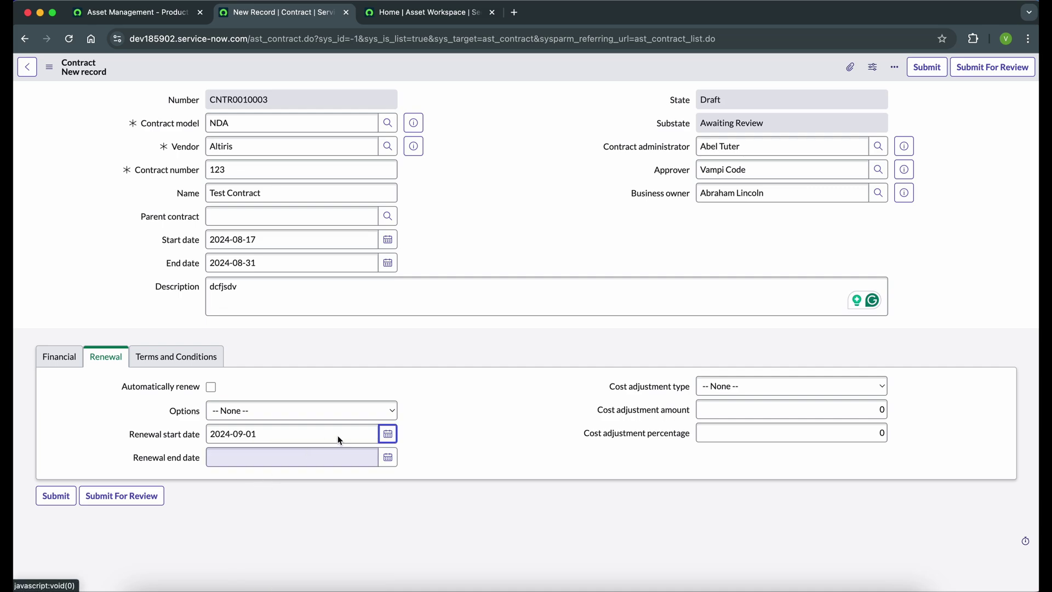
{"action": "left_click", "coordinate": [388, 435]}
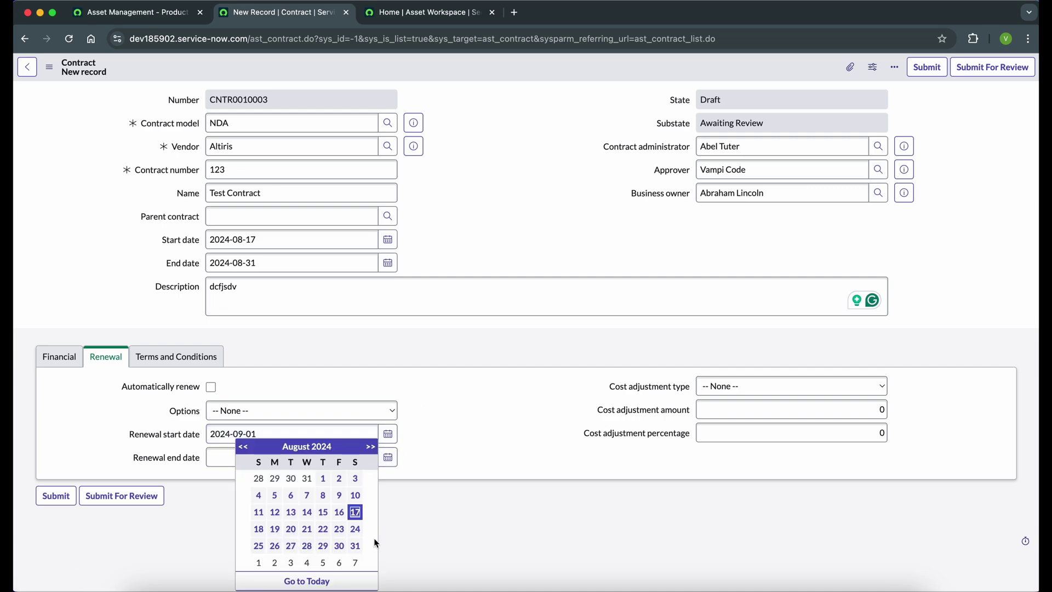
{"action": "left_click", "coordinate": [370, 447]}
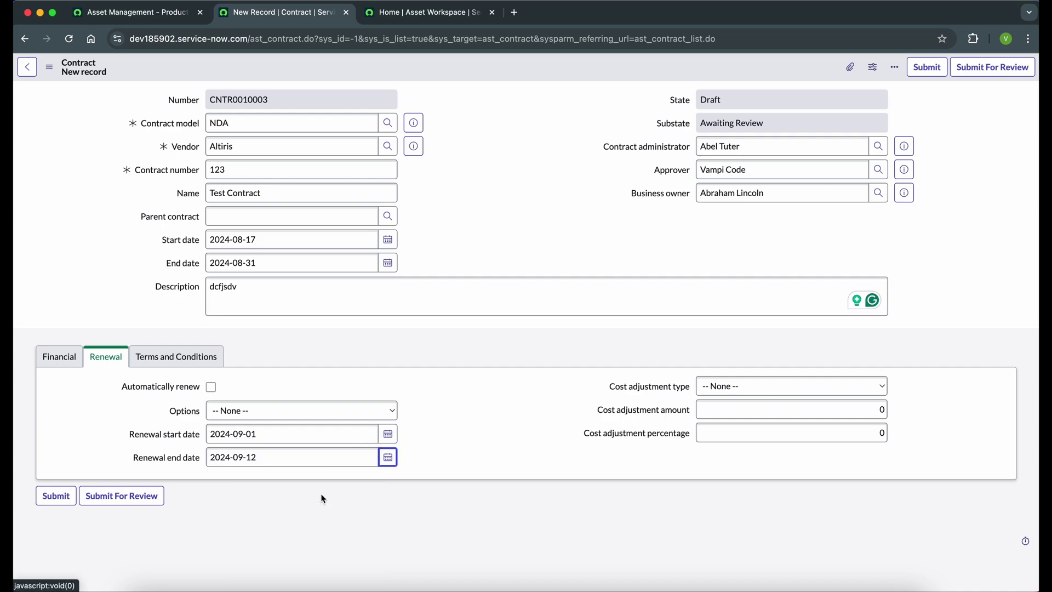
{"action": "left_click", "coordinate": [323, 496]}
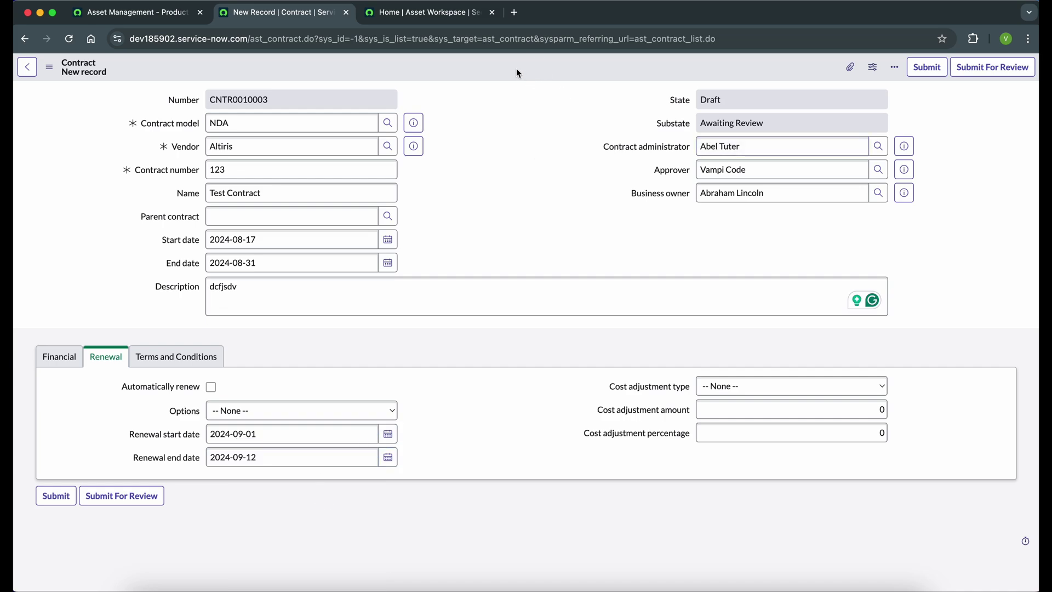
- Save contract 123 from the form's context menu, creating record CNTR0010003
{"action": "left_click", "coordinate": [49, 67]}
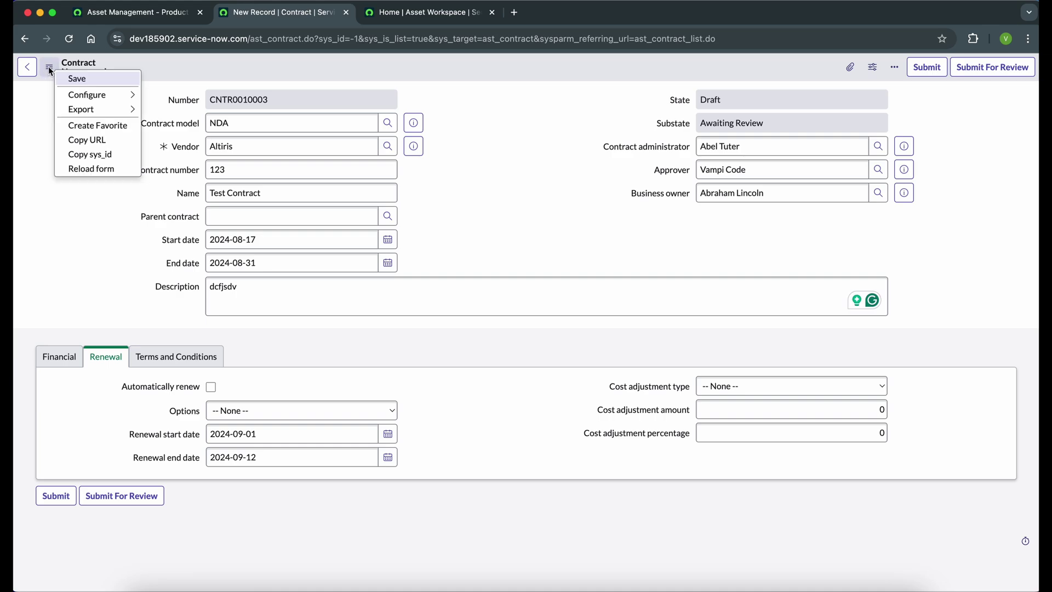
{"action": "left_click", "coordinate": [73, 83]}
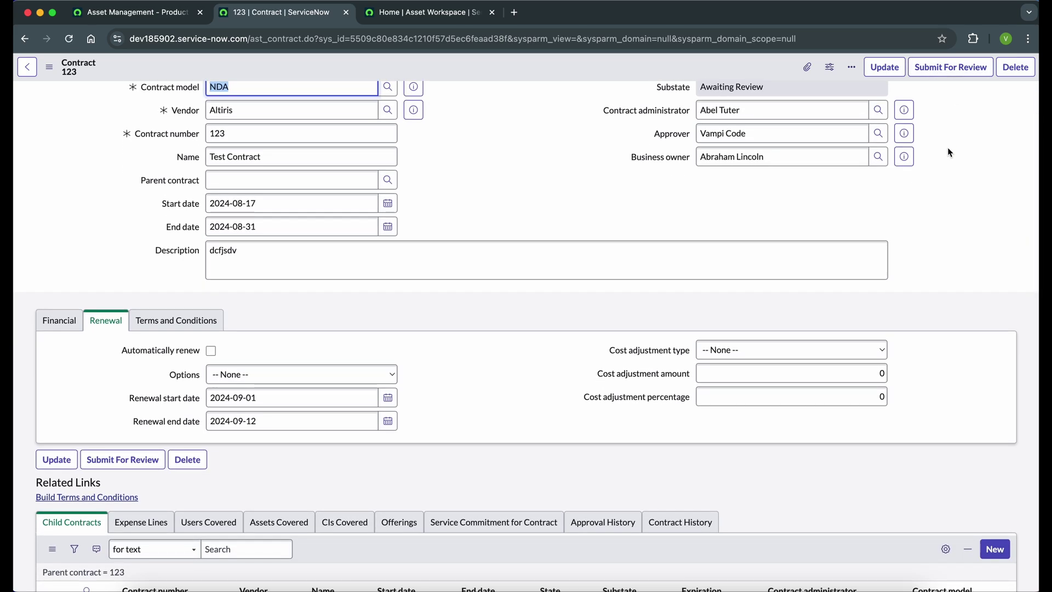
{"action": "scroll", "coordinate": [950, 152], "scroll_direction": "up", "scroll_amount": 1}
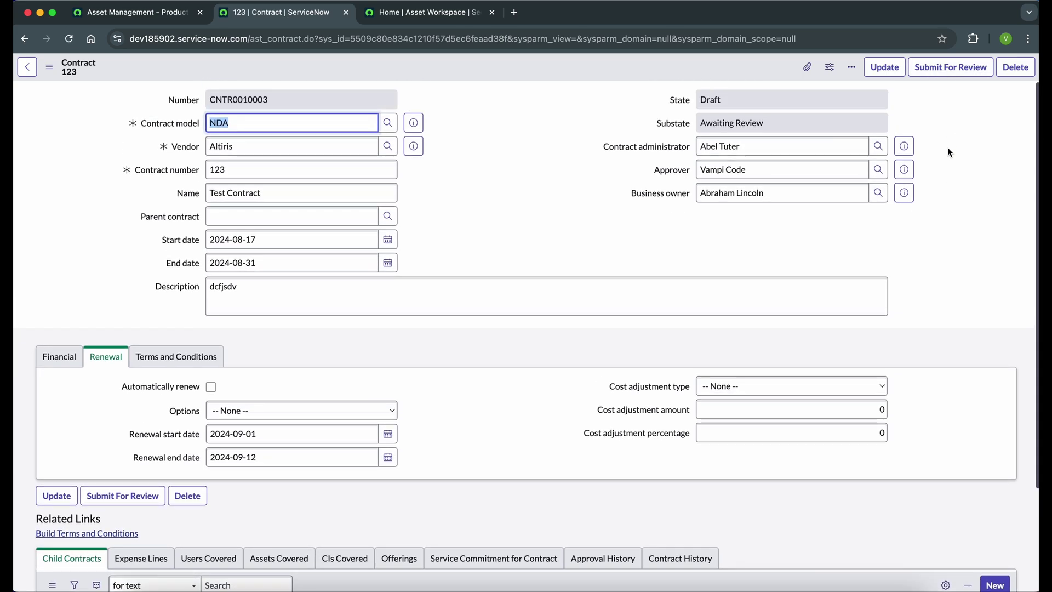
{"action": "left_click", "coordinate": [463, 239]}
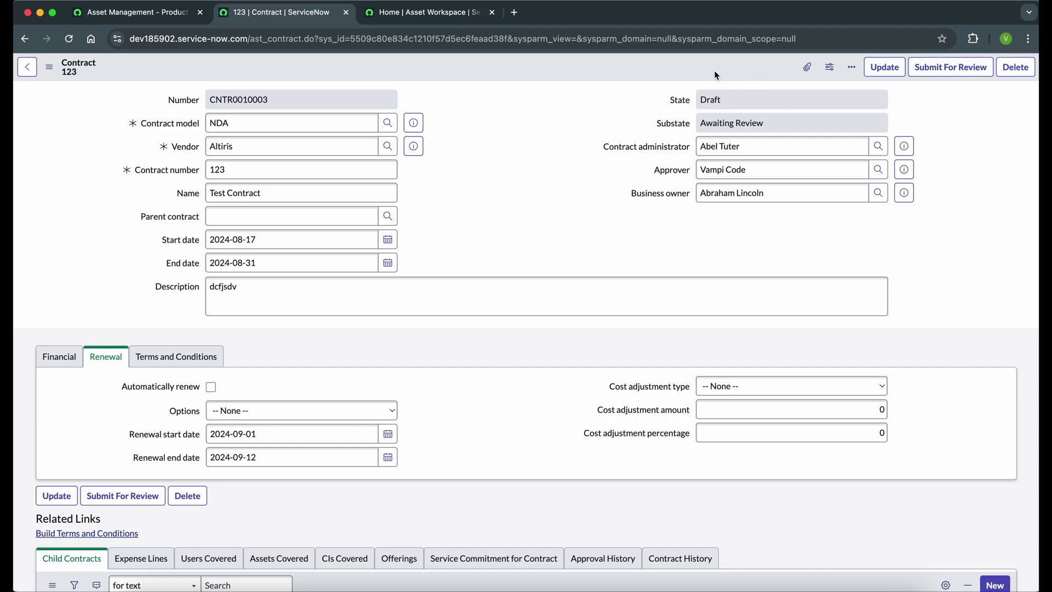
- Submit contract 123 for review, then go back from the Configuring Contract page to the record
{"action": "scroll", "coordinate": [752, 256], "scroll_direction": "down", "scroll_amount": 3}
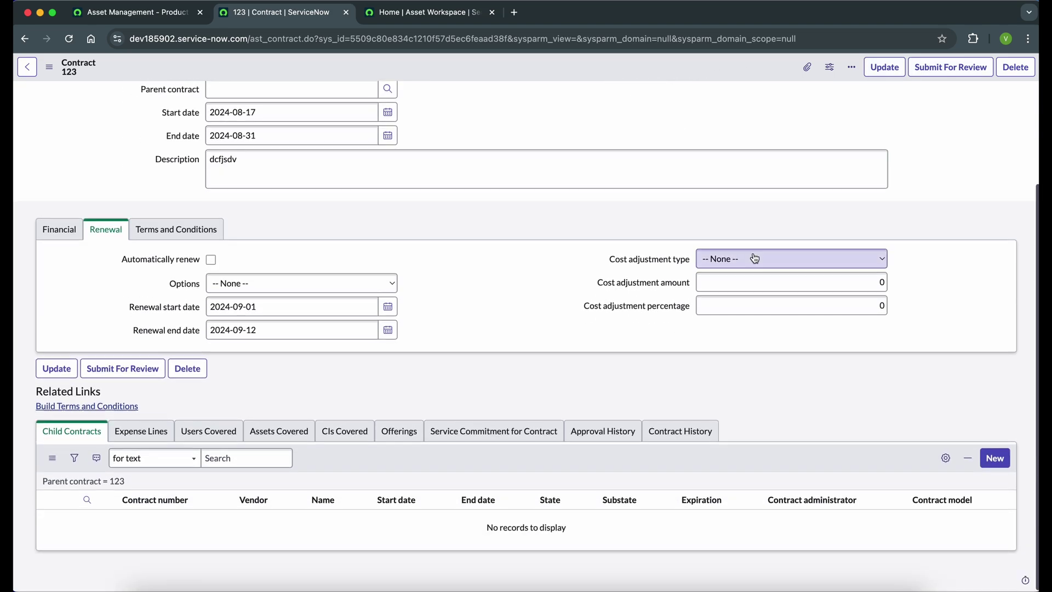
{"action": "scroll", "coordinate": [749, 255], "scroll_direction": "up", "scroll_amount": 3}
{"action": "left_click", "coordinate": [931, 67]}
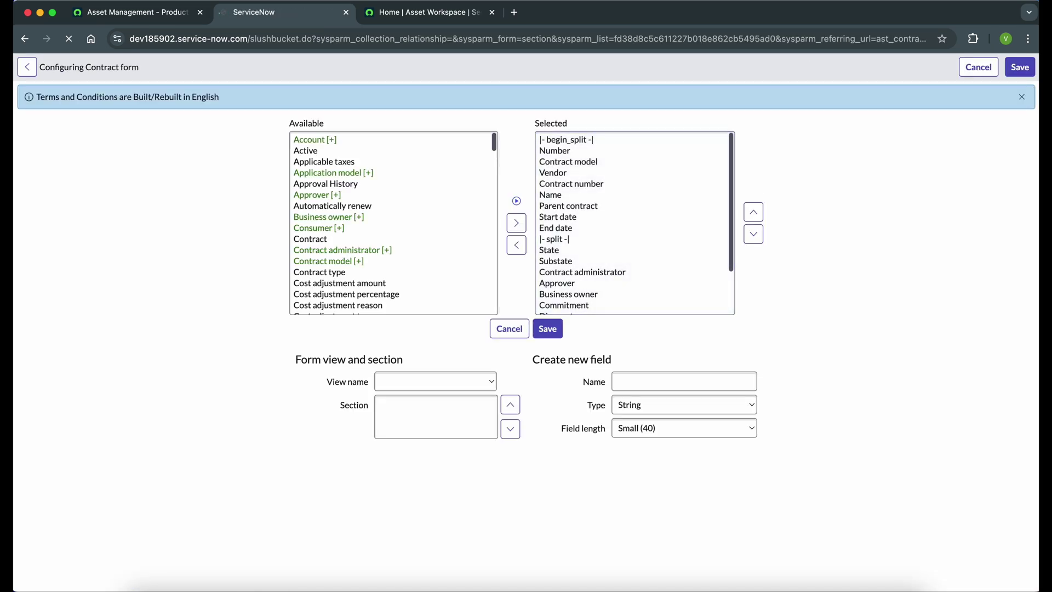
{"action": "left_click", "coordinate": [24, 40]}
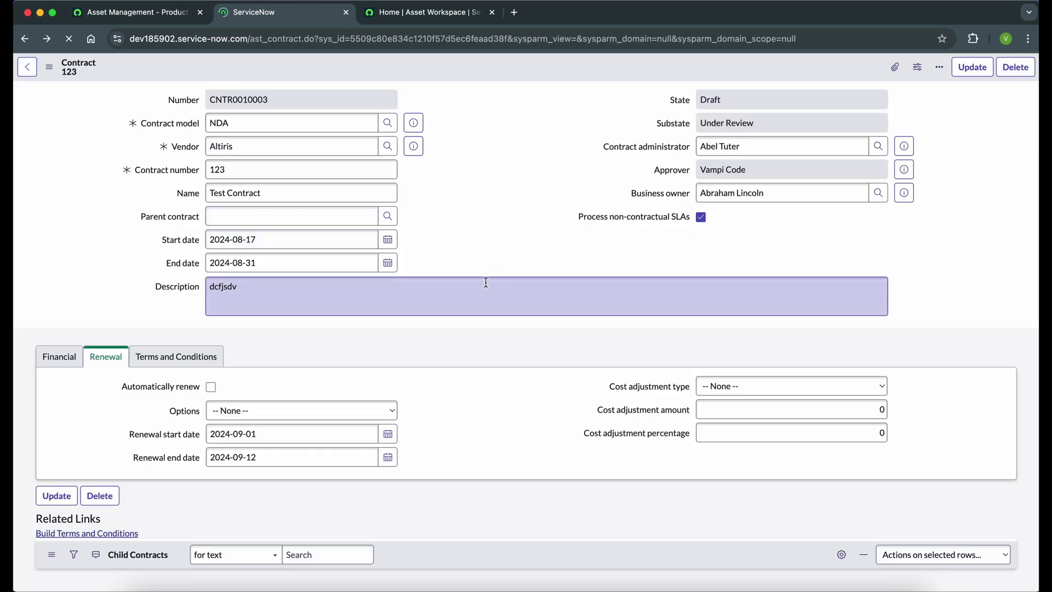
- Show the Financial tab's payment and tax fields, then the Approval History list with its Requested approval
{"action": "scroll", "coordinate": [486, 282], "scroll_direction": "down", "scroll_amount": 2}
{"action": "scroll", "coordinate": [446, 249], "scroll_direction": "up", "scroll_amount": 2}
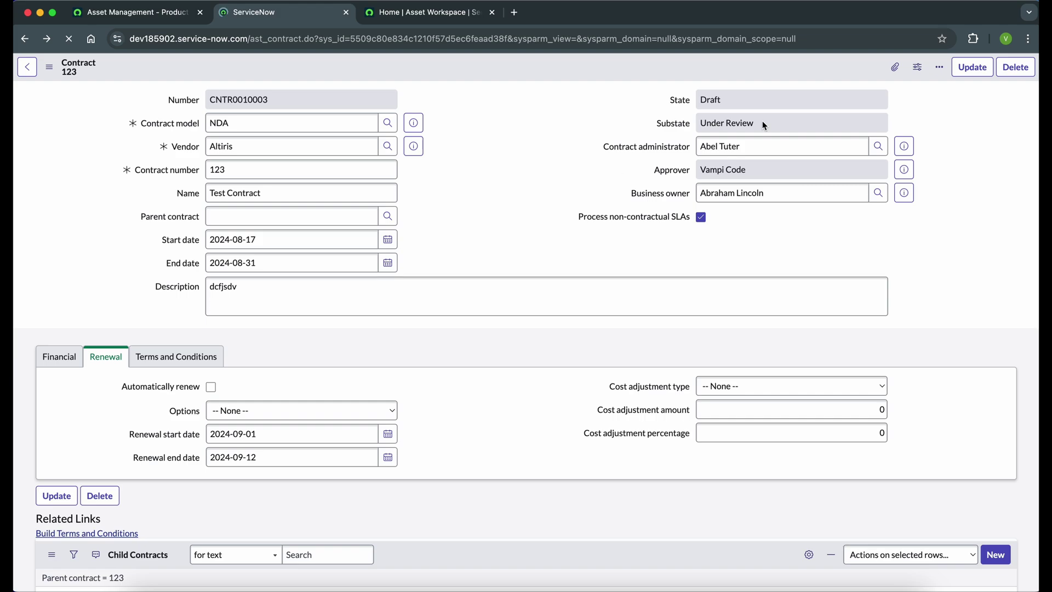
{"action": "left_click", "coordinate": [64, 361]}
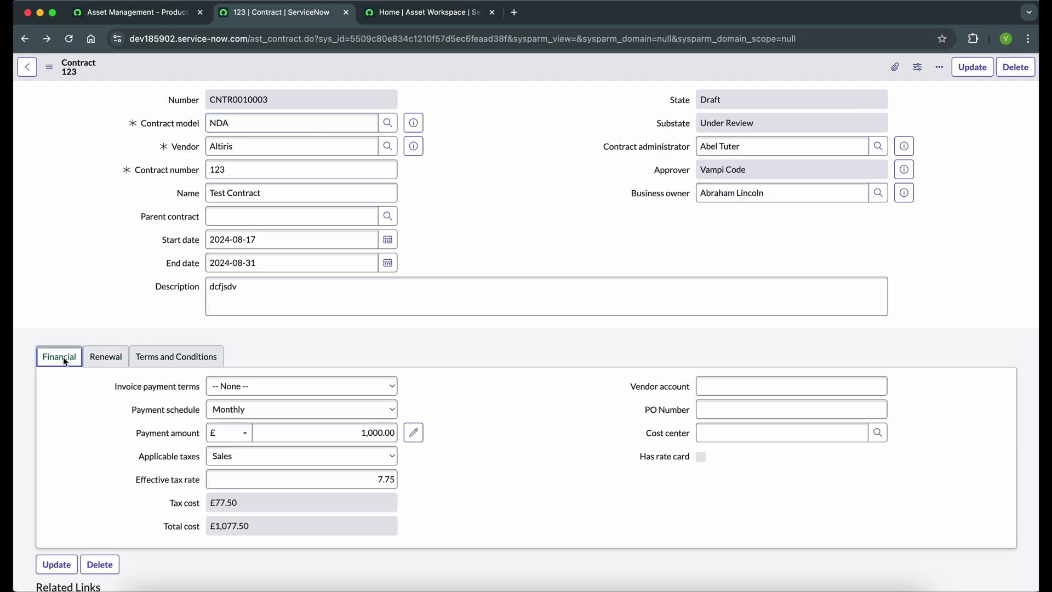
{"action": "scroll", "coordinate": [466, 375], "scroll_direction": "down", "scroll_amount": 2}
{"action": "scroll", "coordinate": [467, 378], "scroll_direction": "down", "scroll_amount": 2}
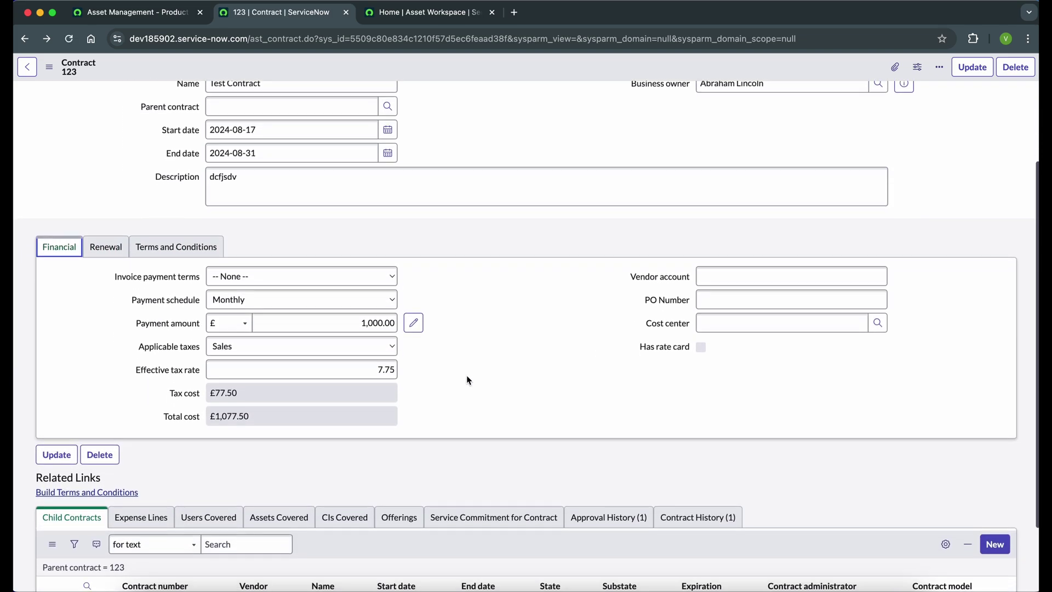
{"action": "scroll", "coordinate": [466, 378], "scroll_direction": "down", "scroll_amount": 2}
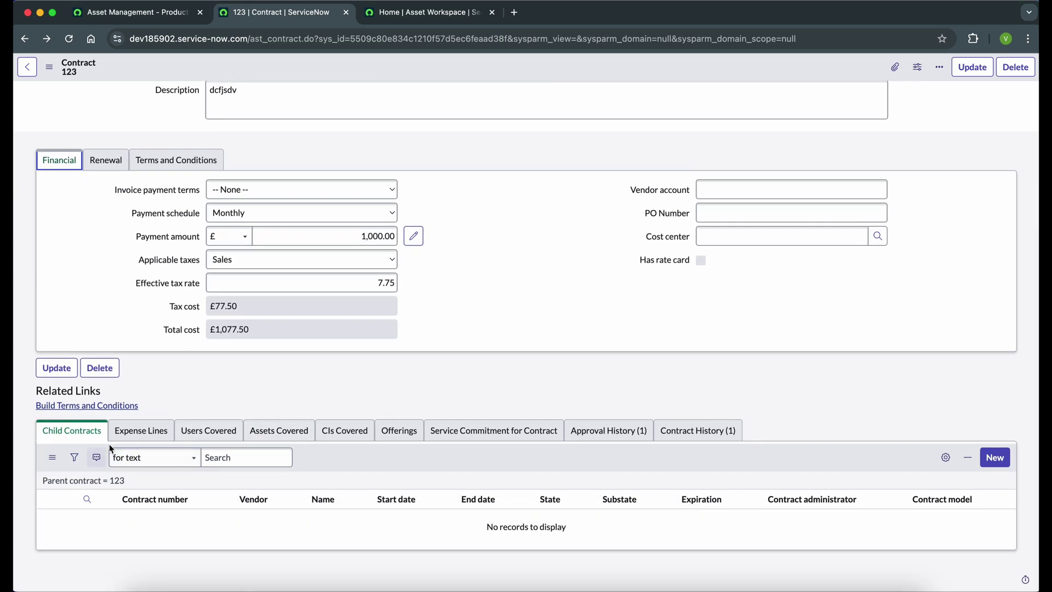
{"action": "left_click", "coordinate": [609, 431]}
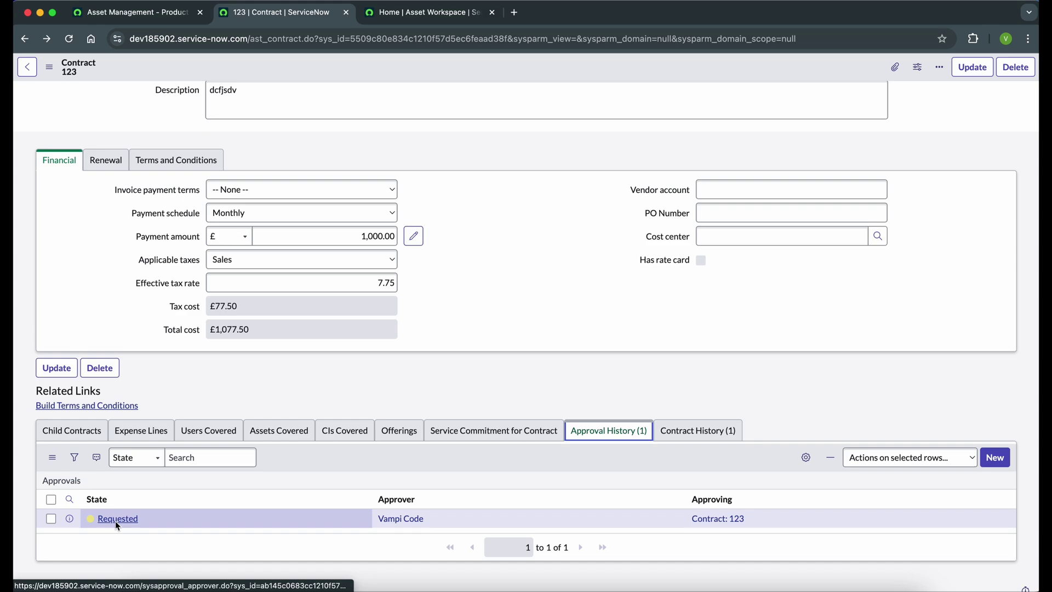
- Approve the Requested approval in a new tab, then return to the contract 123 tab
{"action": "left_click", "coordinate": [116, 519], "text": "super"}
{"action": "scroll", "coordinate": [534, 302], "scroll_direction": "up", "scroll_amount": 5}
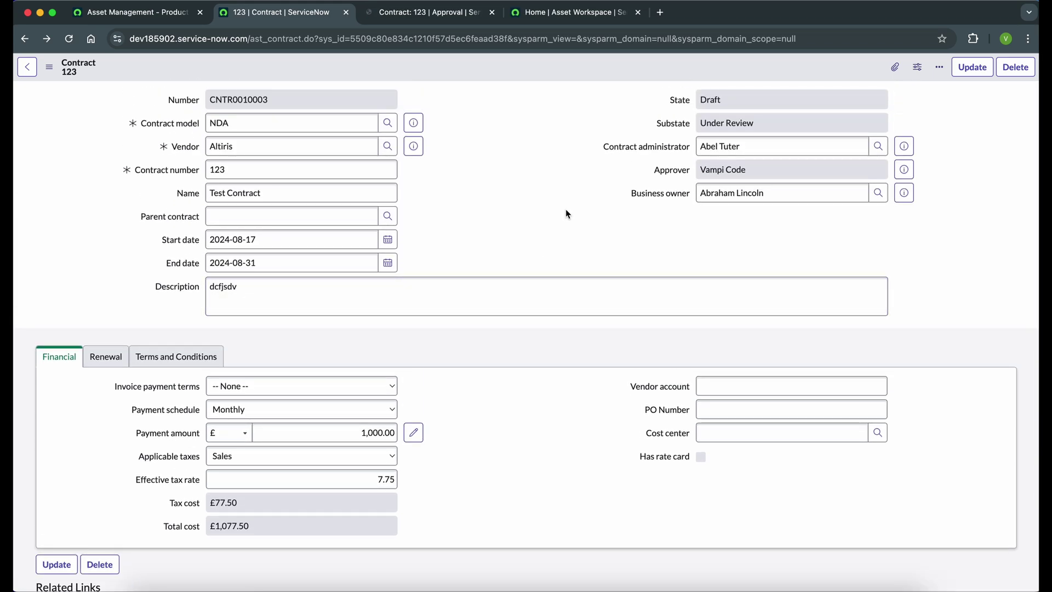
{"action": "scroll", "coordinate": [502, 219], "scroll_direction": "down", "scroll_amount": 2}
{"action": "scroll", "coordinate": [503, 219], "scroll_direction": "up", "scroll_amount": 2}
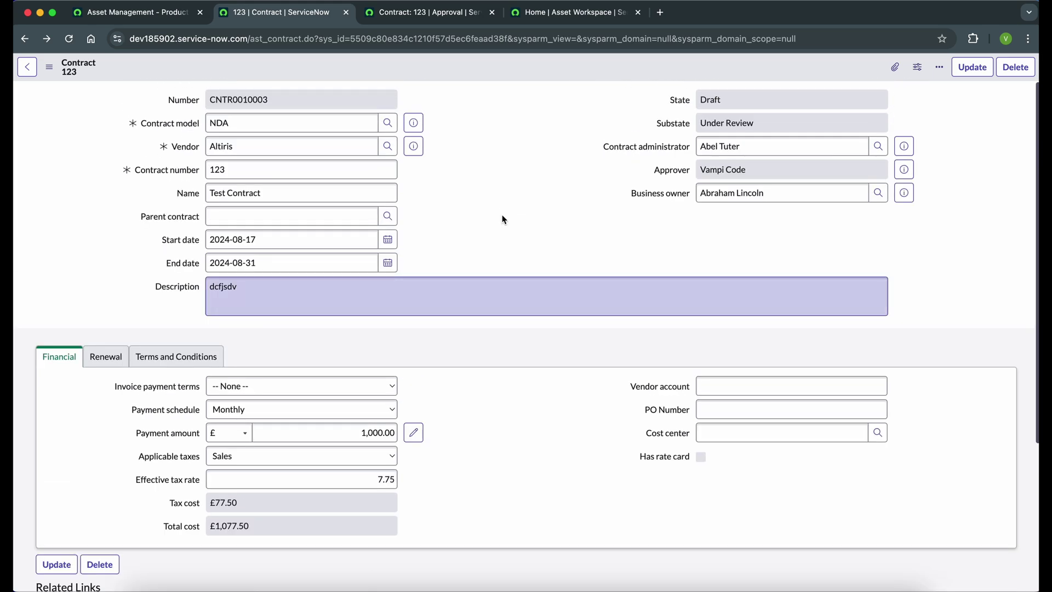
{"action": "left_click", "coordinate": [418, 16]}
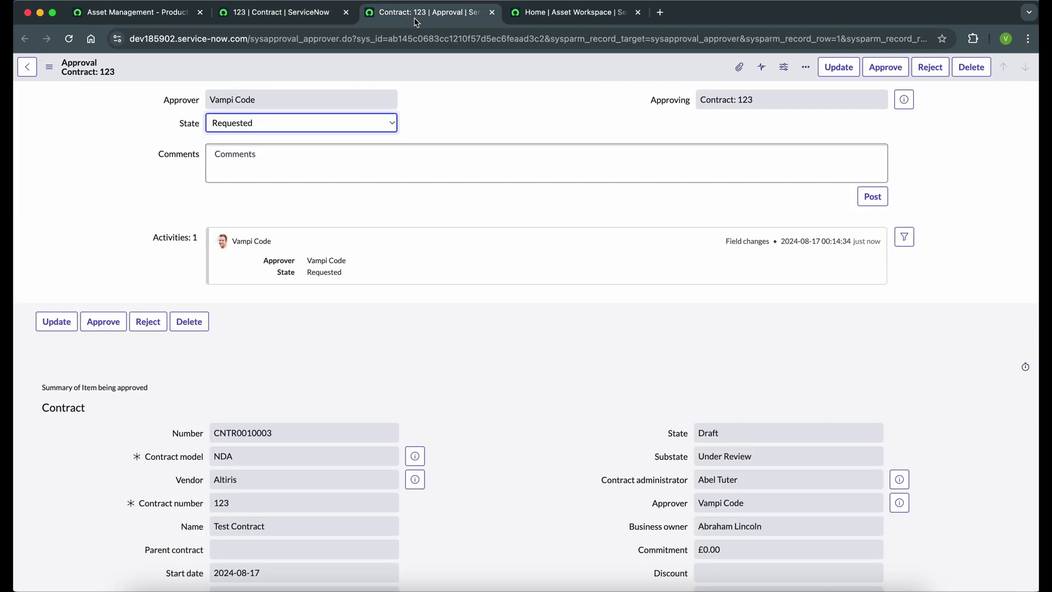
{"action": "left_click", "coordinate": [886, 67]}
{"action": "left_click", "coordinate": [281, 18]}
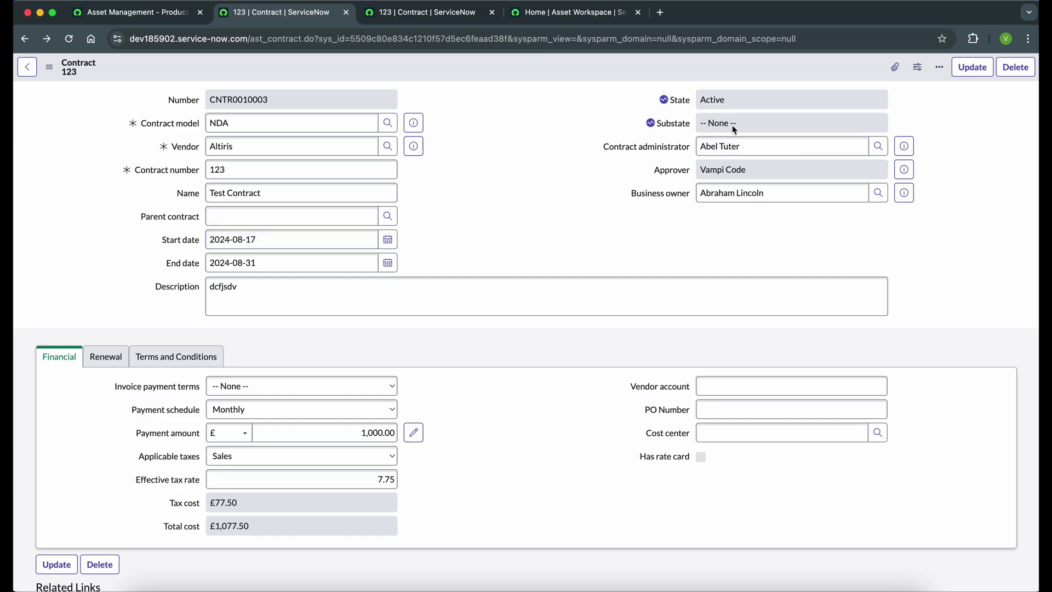
- Review contract 123's related lists, open Child Contracts, and start a new child contract
{"action": "scroll", "coordinate": [480, 290], "scroll_direction": "down", "scroll_amount": 1}
{"action": "scroll", "coordinate": [523, 247], "scroll_direction": "up", "scroll_amount": 1}
{"action": "scroll", "coordinate": [534, 367], "scroll_direction": "down", "scroll_amount": 3}
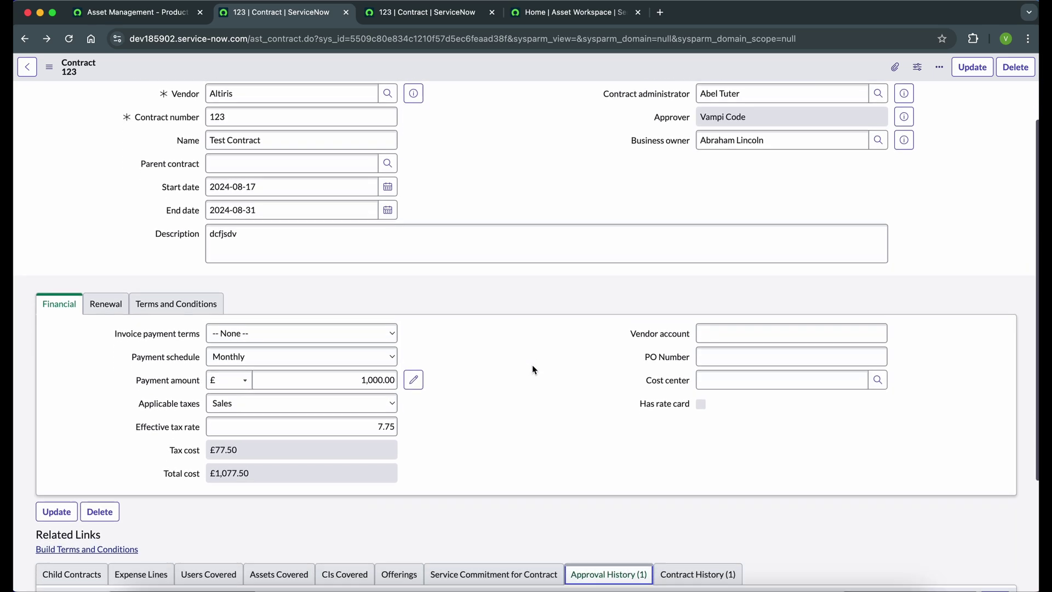
{"action": "scroll", "coordinate": [533, 368], "scroll_direction": "down", "scroll_amount": 4}
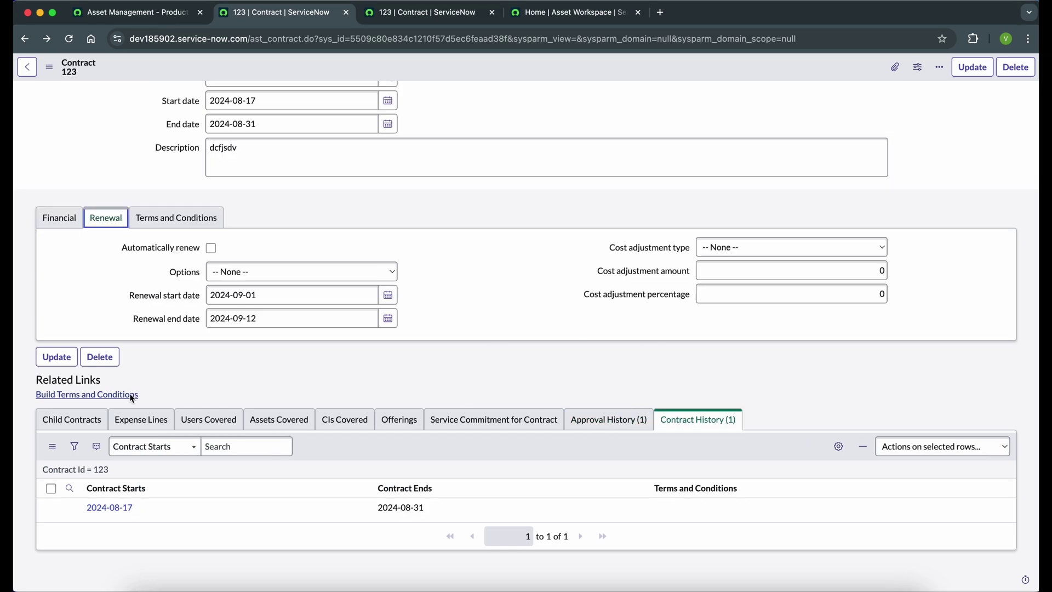
{"action": "left_click", "coordinate": [58, 418]}
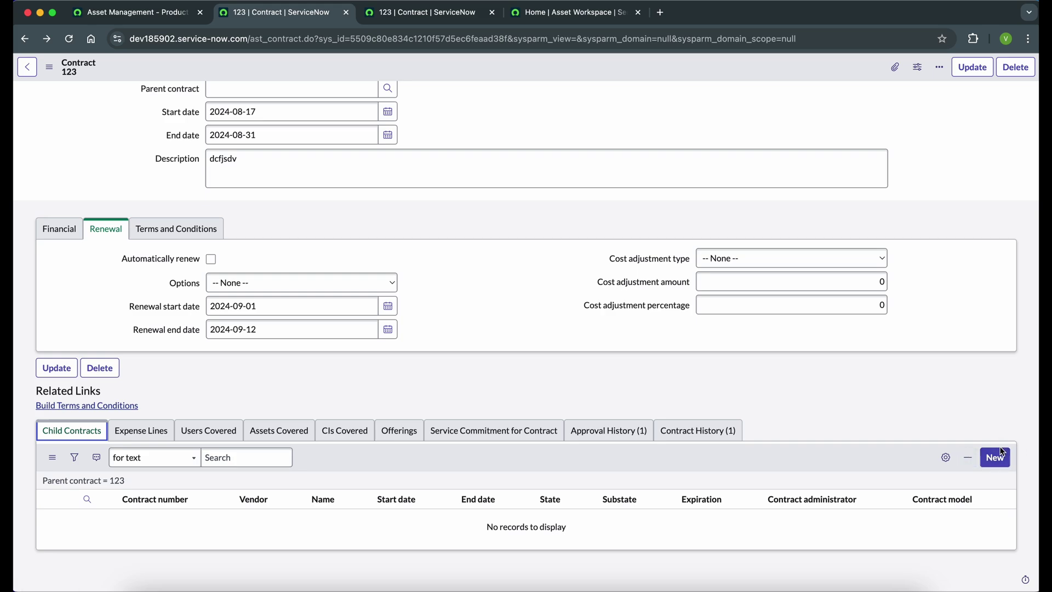
{"action": "left_click", "coordinate": [1004, 463]}
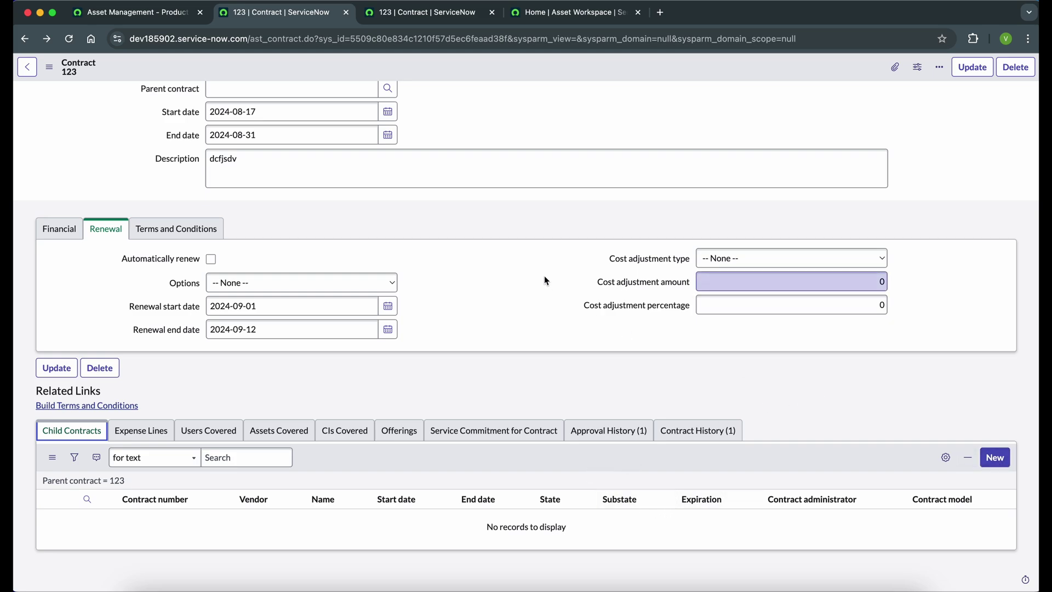
{"action": "scroll", "coordinate": [544, 275], "scroll_direction": "up", "scroll_amount": 3}
{"action": "scroll", "coordinate": [509, 359], "scroll_direction": "down", "scroll_amount": 3}
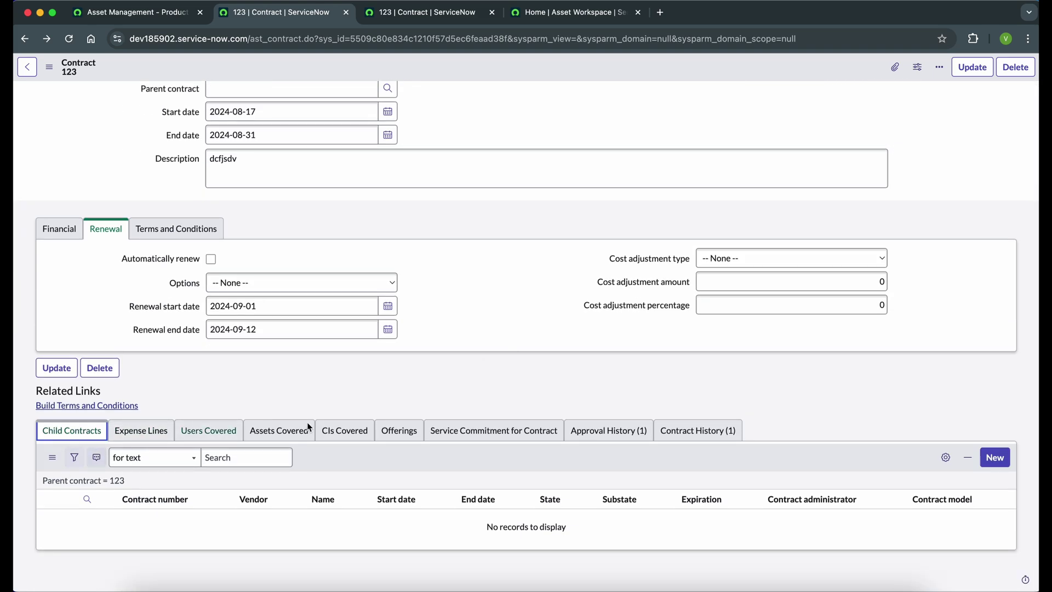
- Open a new child contract form with parent 123 prefilled, then abandon it and return to contract 123
{"action": "left_click", "coordinate": [999, 464]}
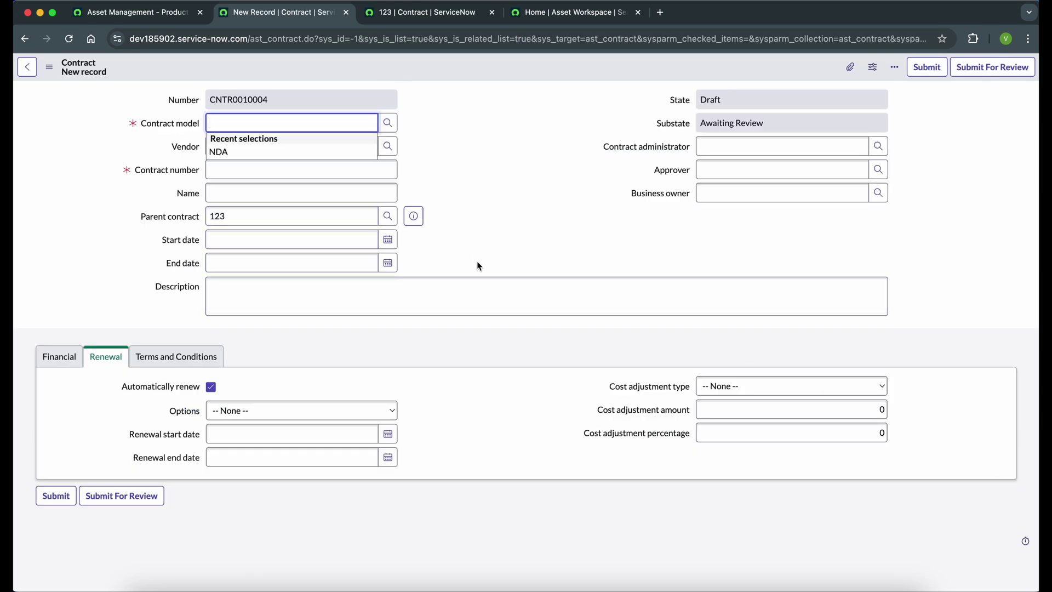
{"action": "left_click", "coordinate": [267, 221]}
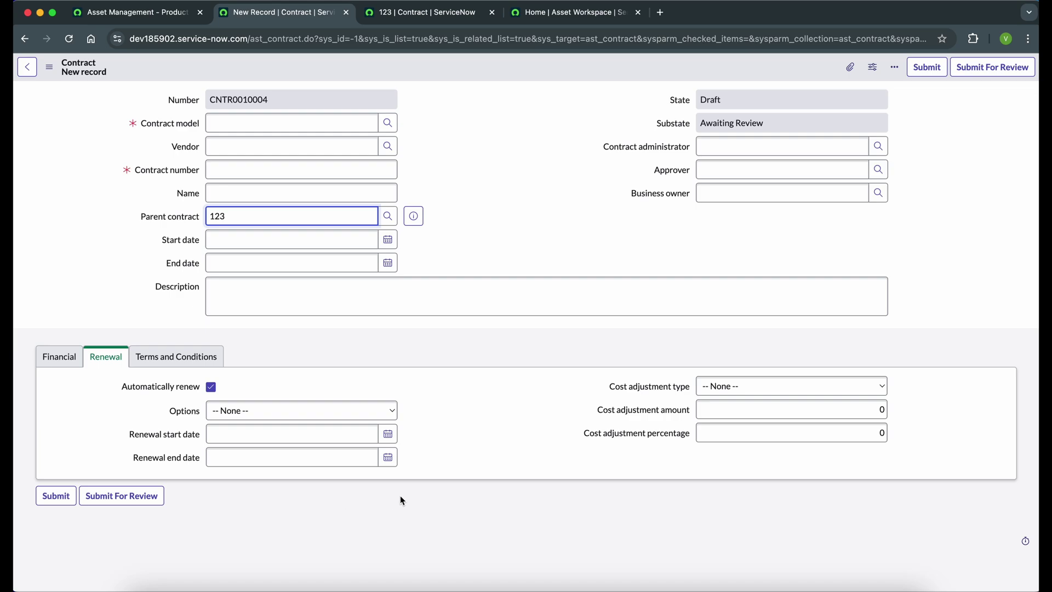
{"action": "left_click", "coordinate": [25, 39]}
- Check Expense Lines, Users Covered, Approval History (Approved) and Contract History (2024-08-17 to 2024-08-31)
{"action": "scroll", "coordinate": [477, 336], "scroll_direction": "down", "scroll_amount": 12}
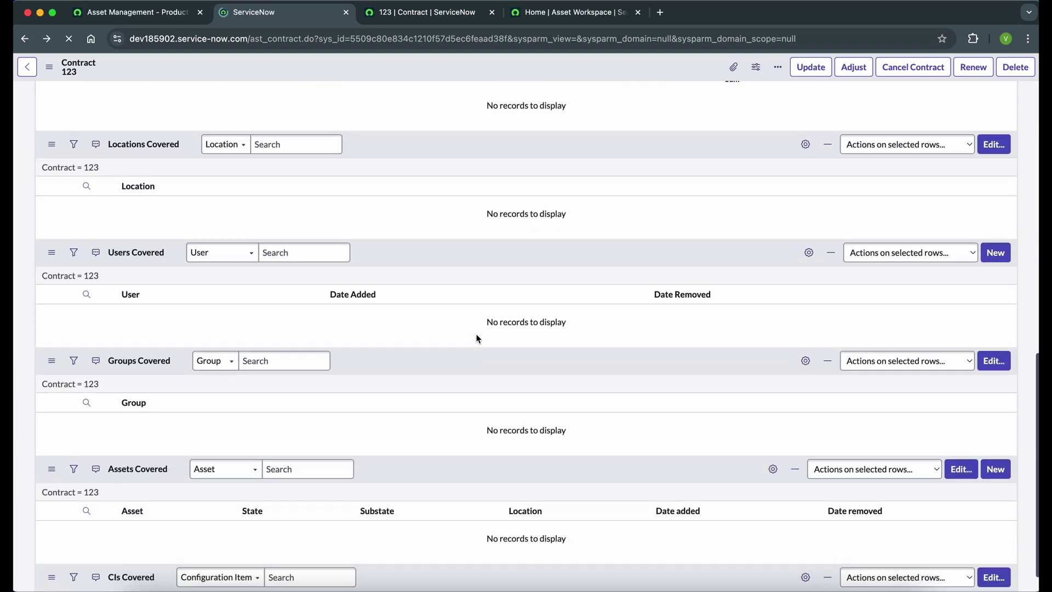
{"action": "scroll", "coordinate": [406, 310], "scroll_direction": "down", "scroll_amount": 3}
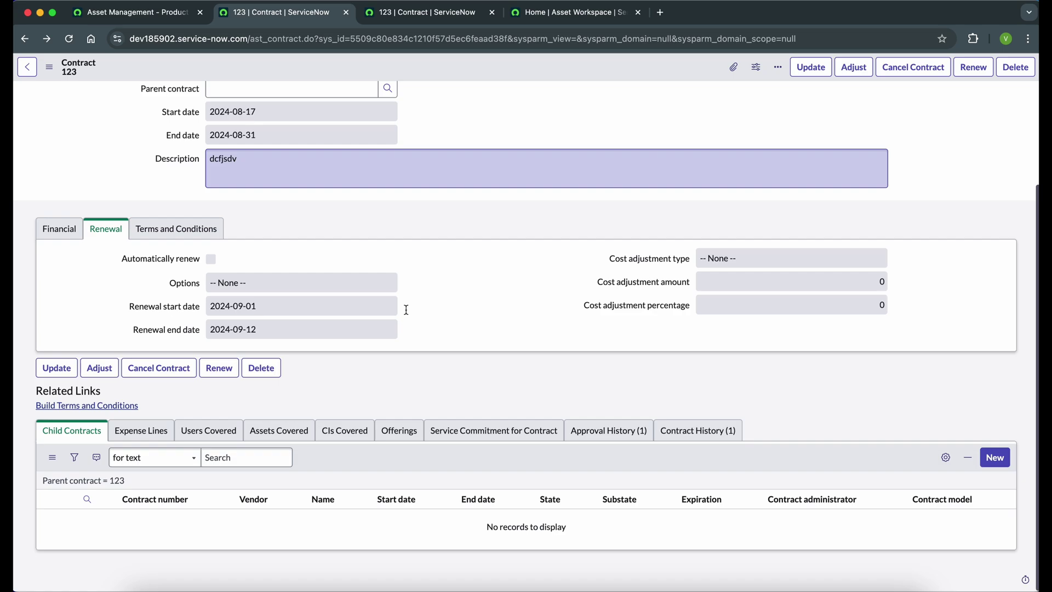
{"action": "left_click", "coordinate": [135, 433]}
{"action": "left_click", "coordinate": [217, 432]}
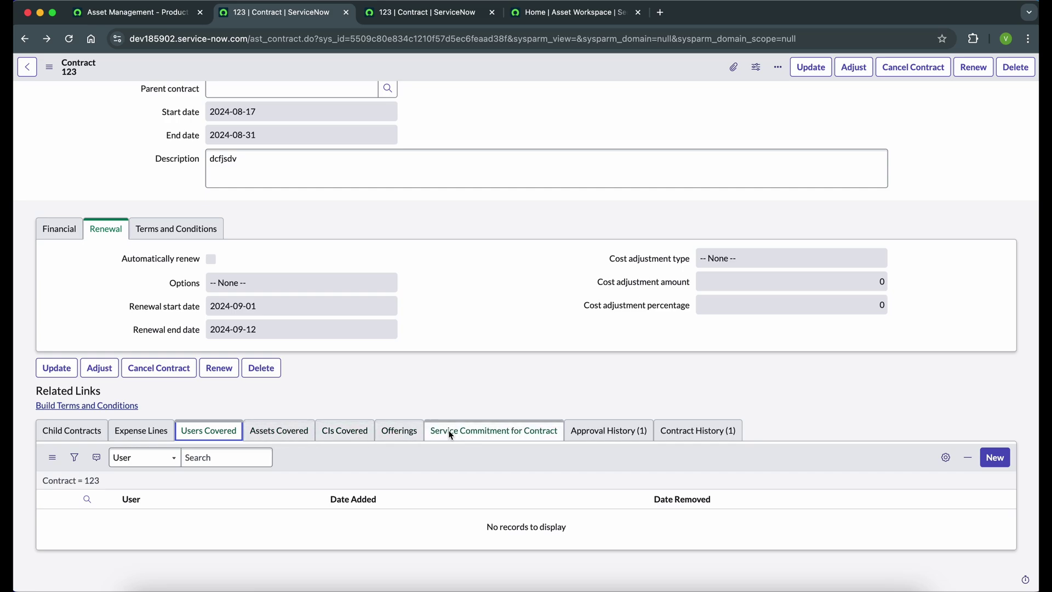
{"action": "left_click", "coordinate": [603, 432]}
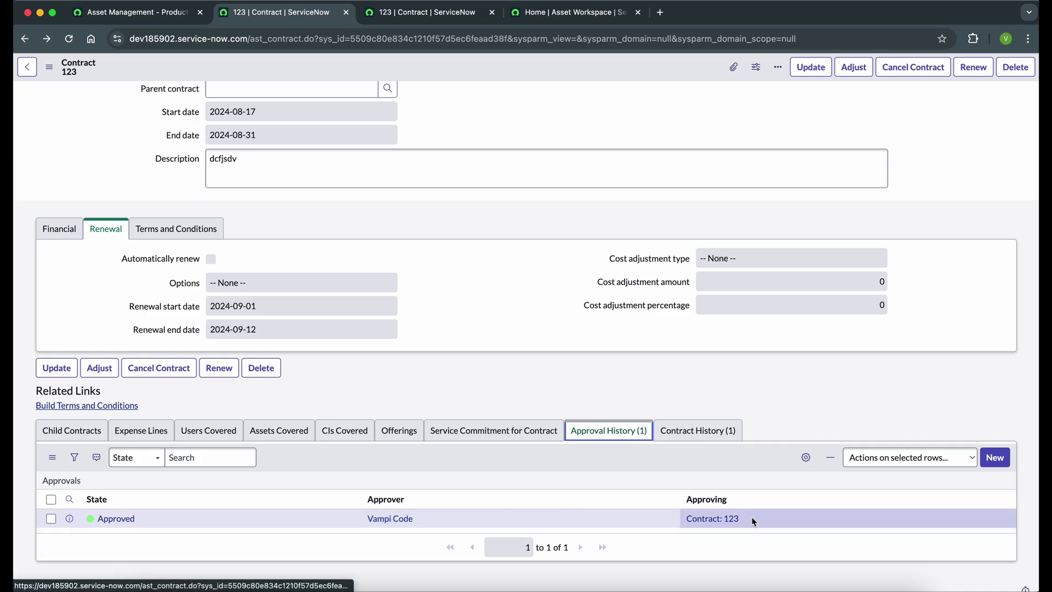
{"action": "left_click", "coordinate": [694, 436]}
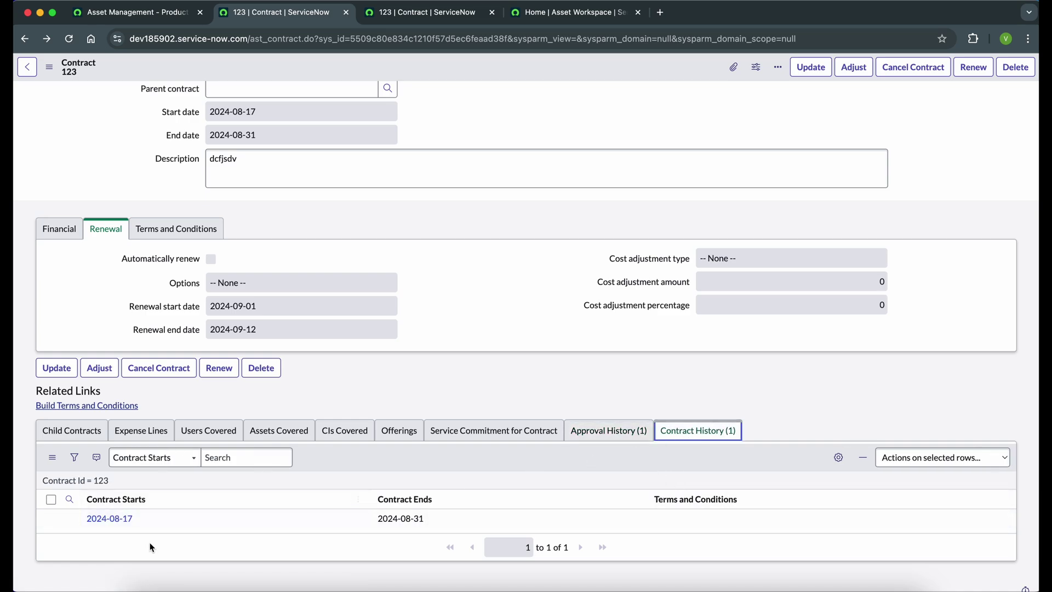